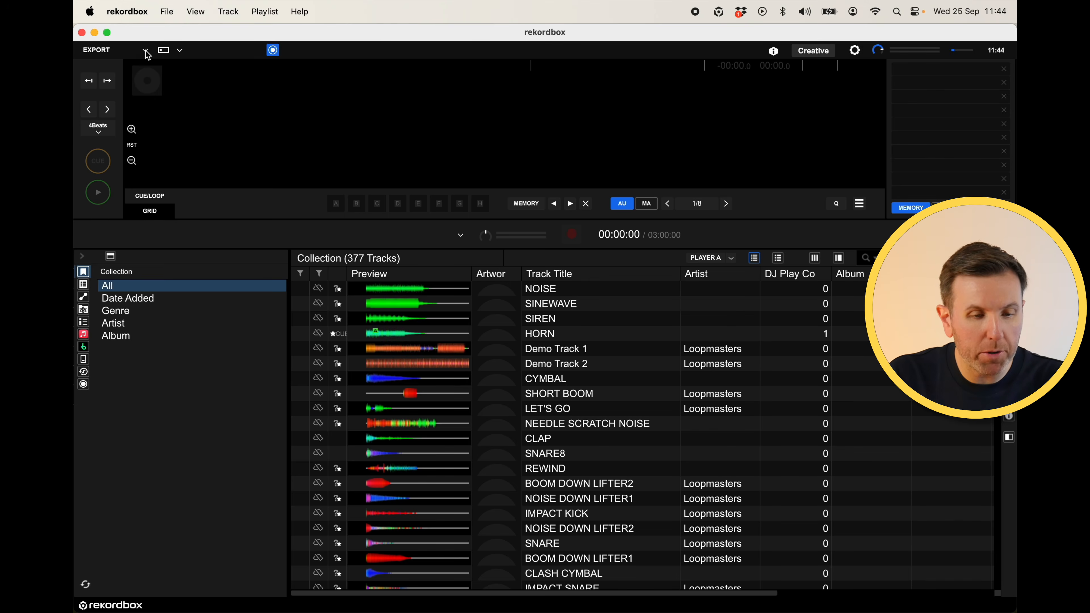
- Switch rekordbox to Edit mode and open the browser panel
click(145, 50)
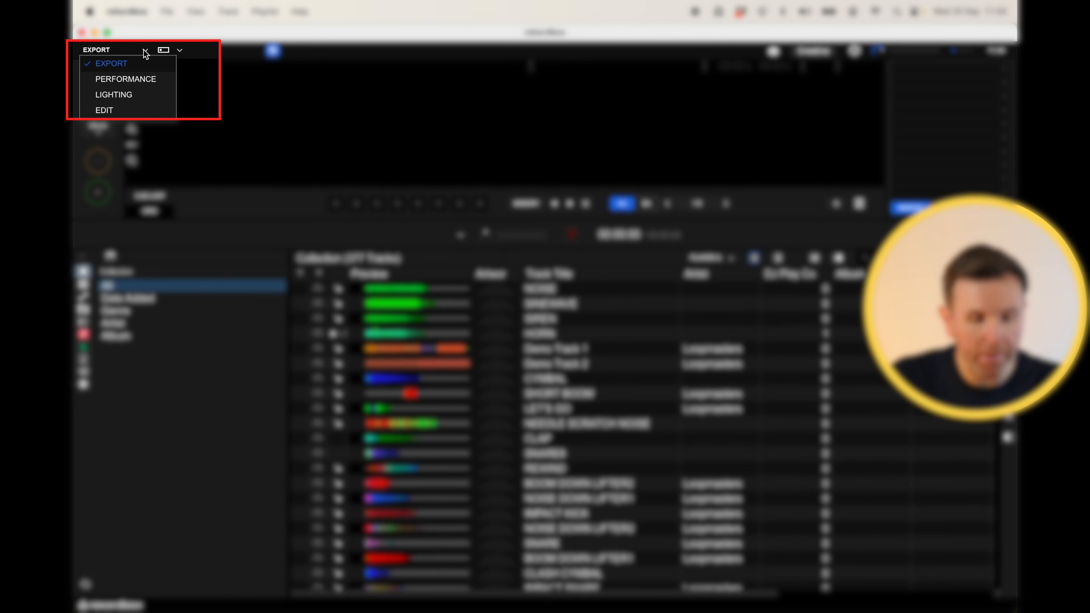
click(131, 107)
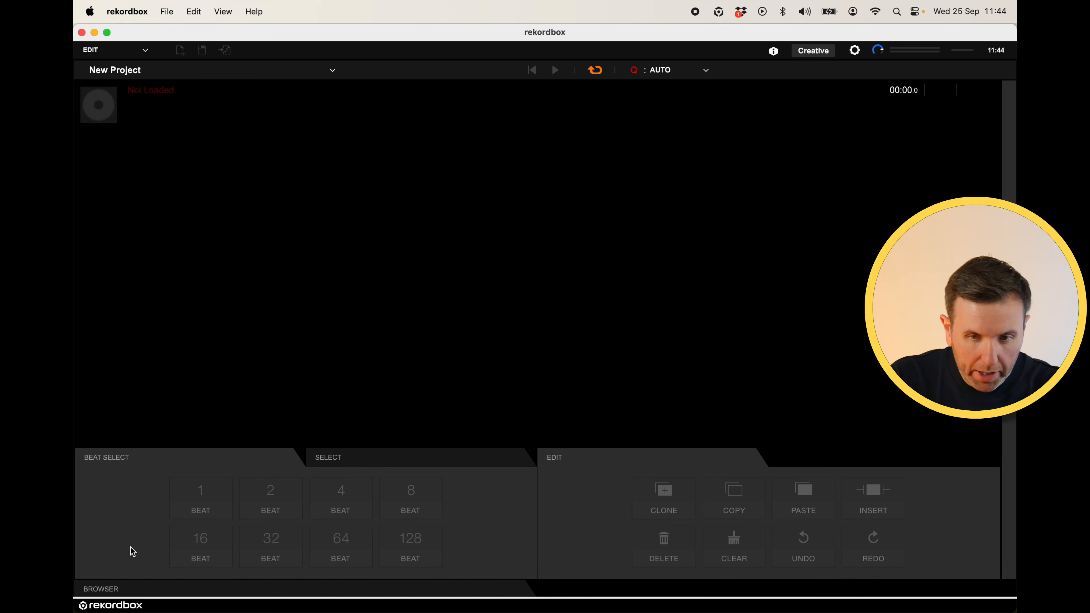
click(108, 591)
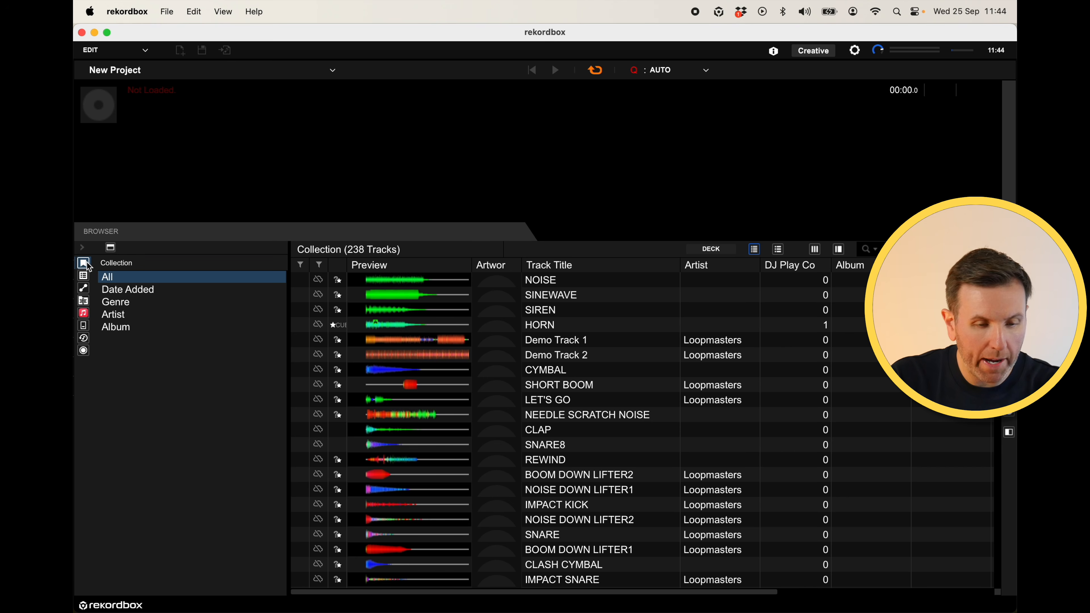
- Search the collection for "city of dreams", load City Of Dreams into the editor, and close the browser
key(super+f)
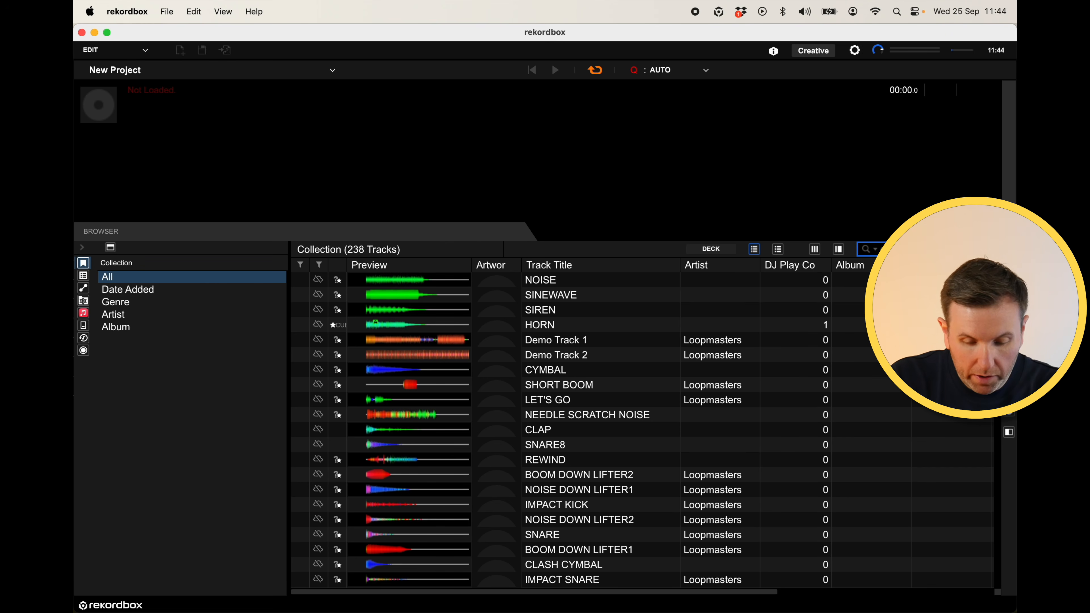
text(city of dreams)
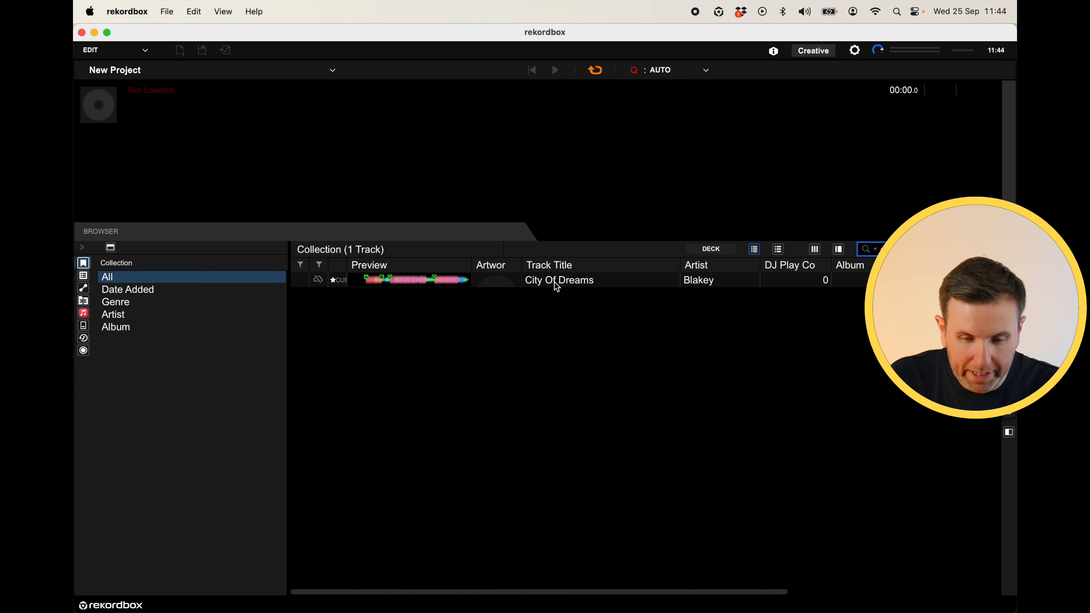
click(557, 285)
drag(552, 279, 337, 172)
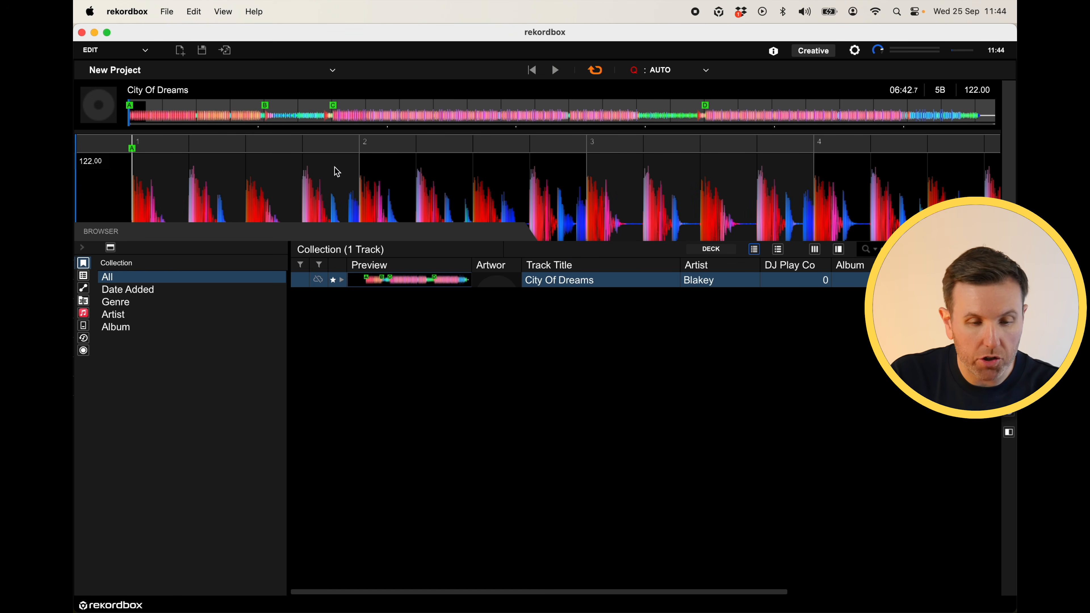
click(102, 235)
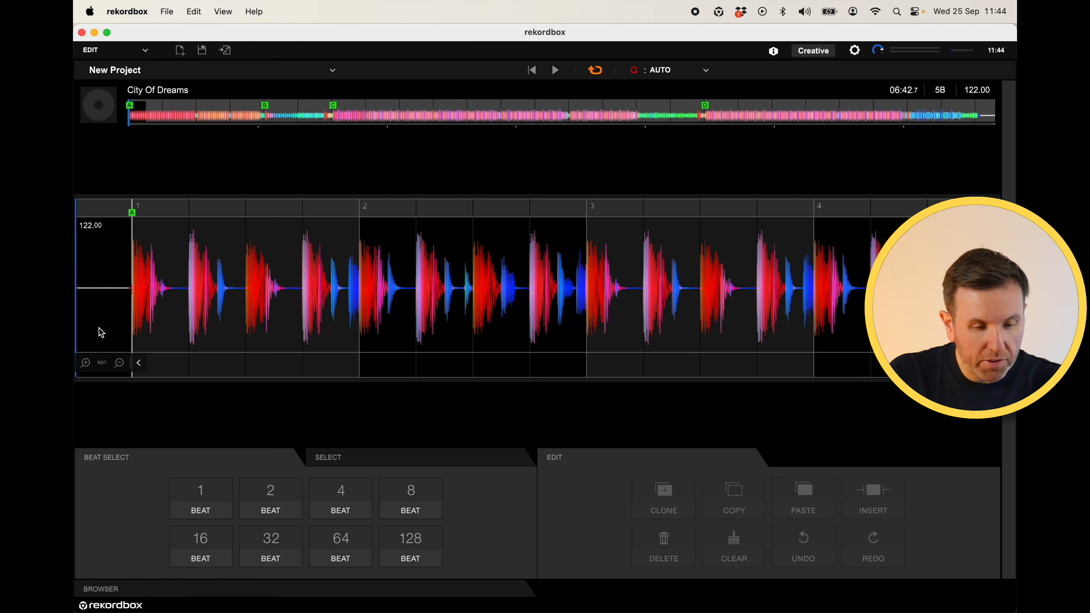
- Zoom the waveform in and out to examine the track's bar structure
click(119, 363)
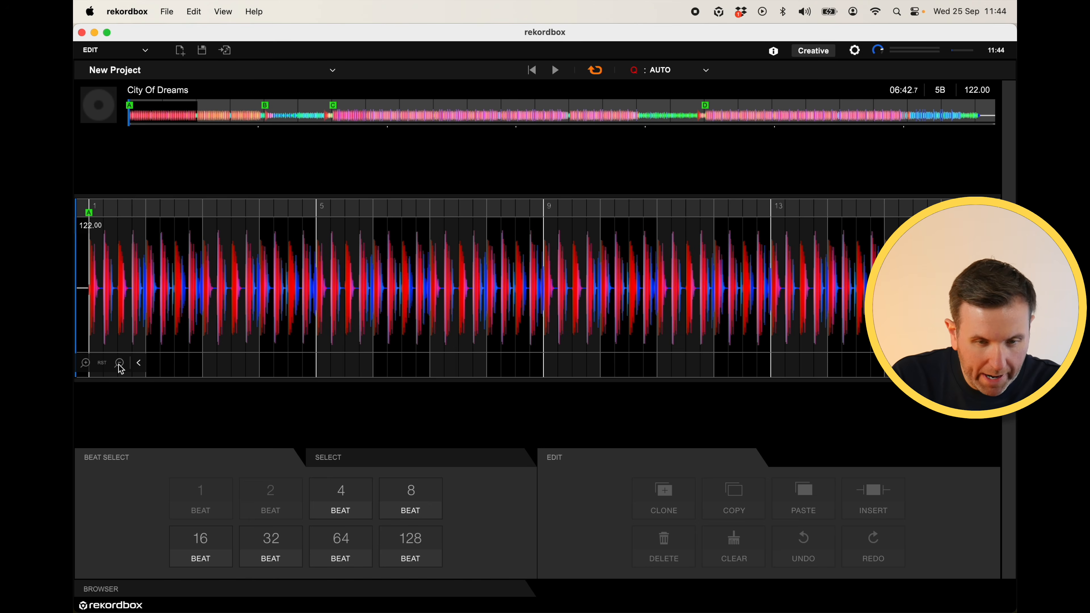
click(120, 363)
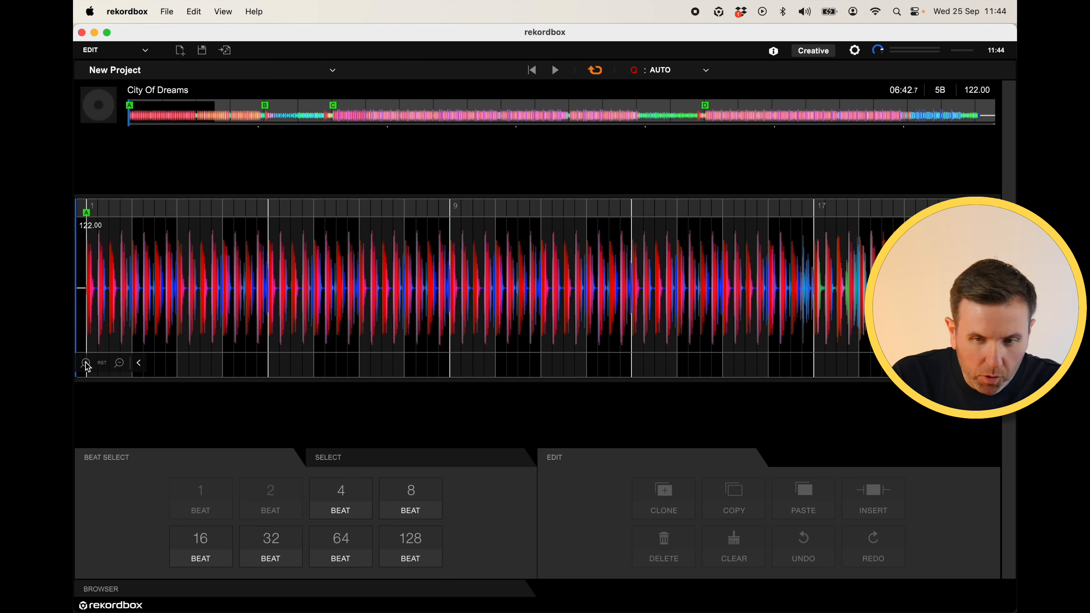
click(85, 363)
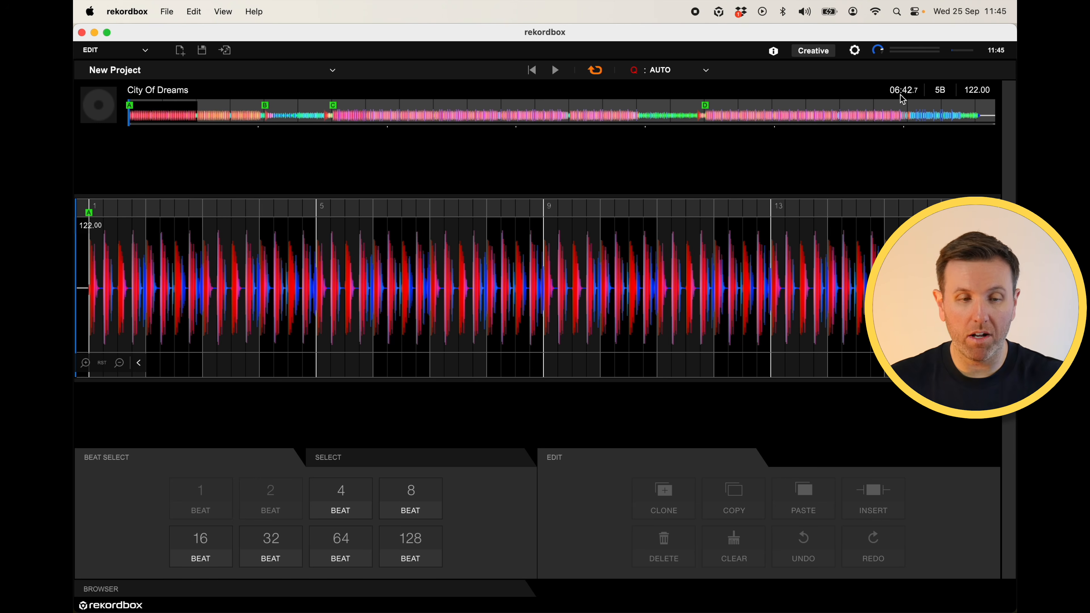
click(119, 364)
click(120, 363)
click(119, 364)
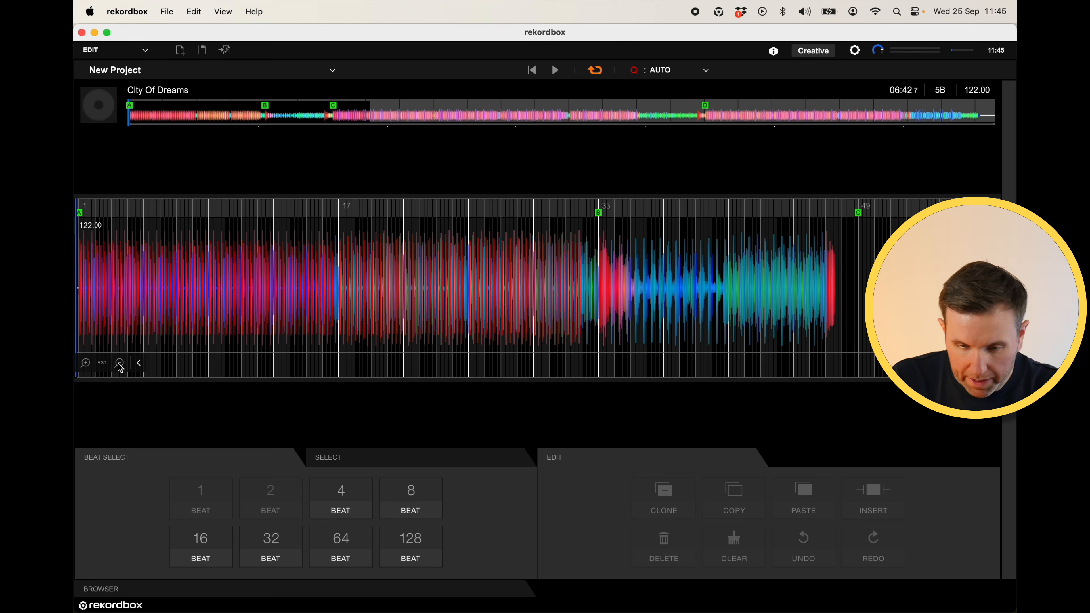
click(120, 363)
click(120, 363)
click(85, 363)
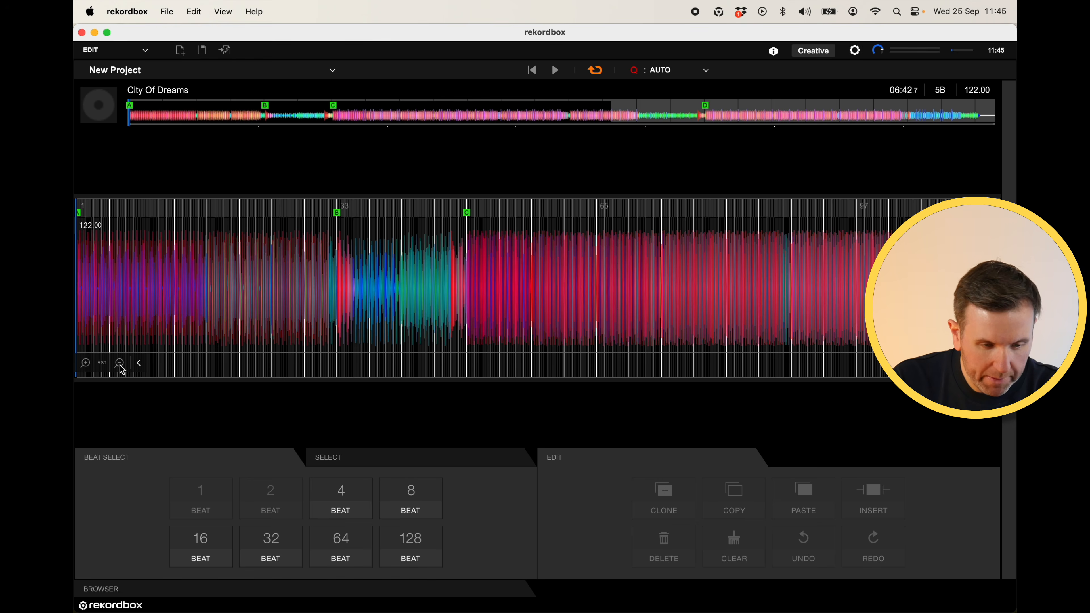
click(85, 363)
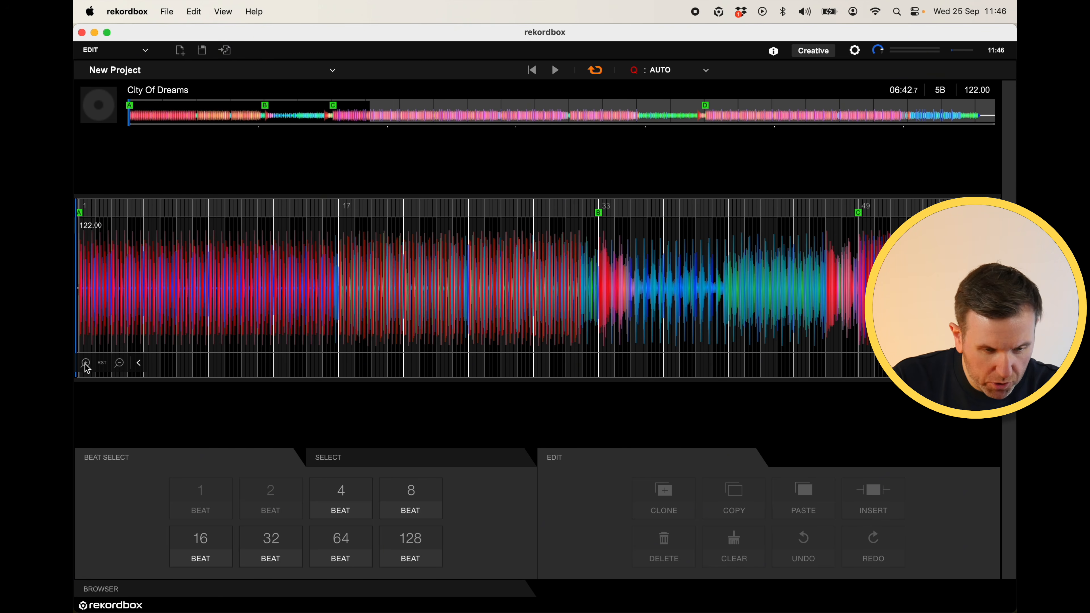
click(86, 364)
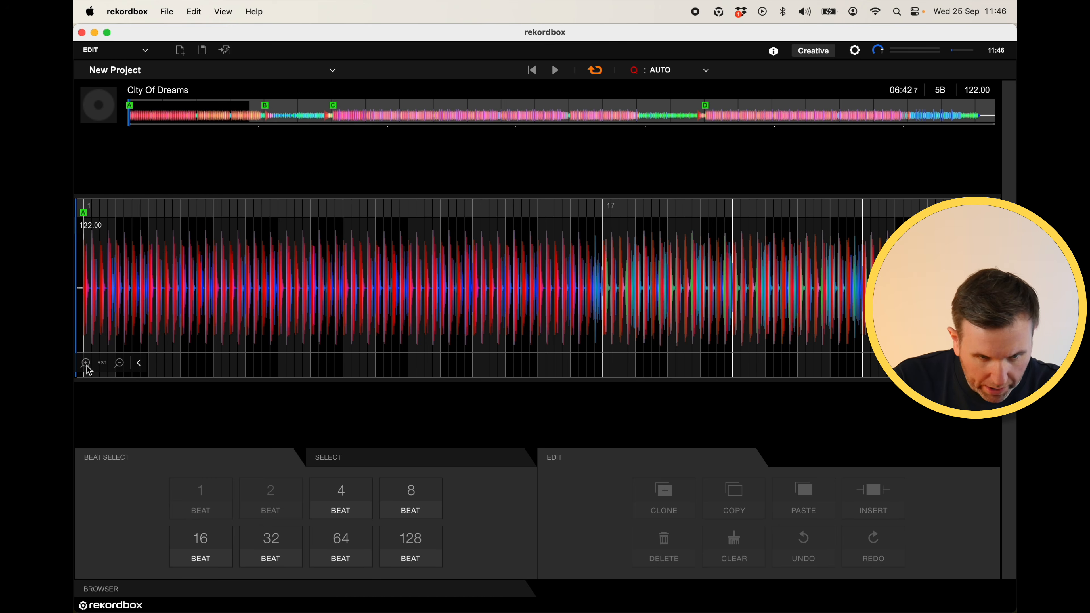
- Select and delete the first 16 bars of the track, then undo the deletion
click(109, 270)
drag(109, 269, 607, 286)
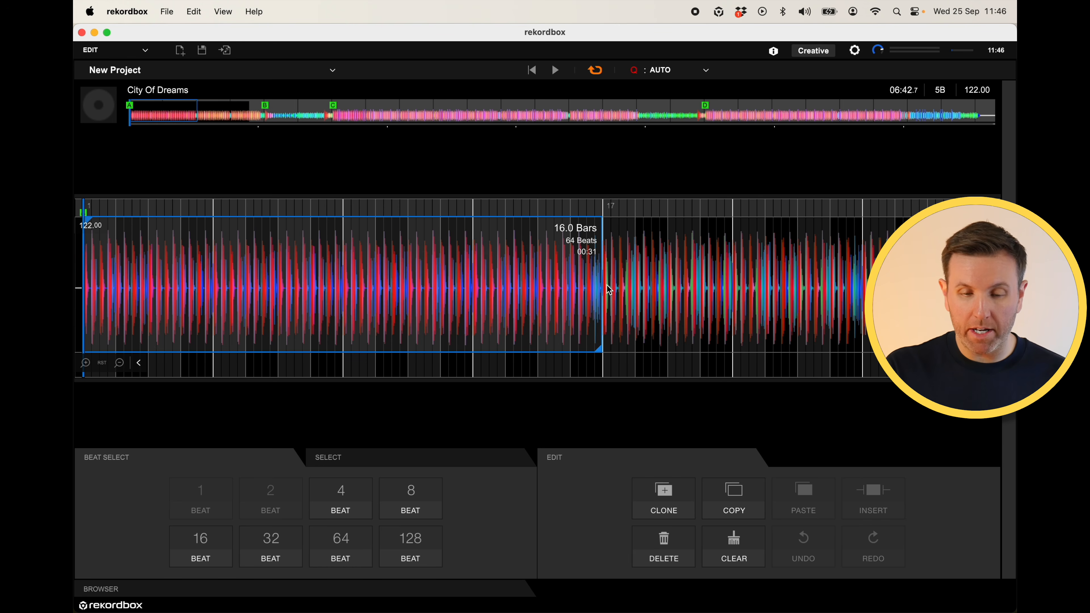
key(Delete)
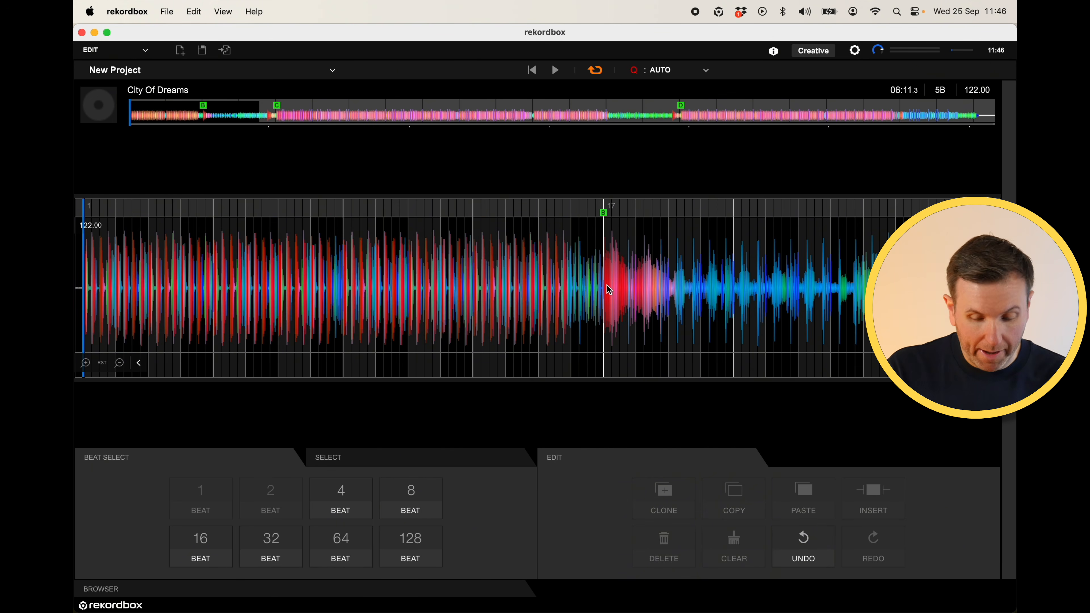
click(793, 548)
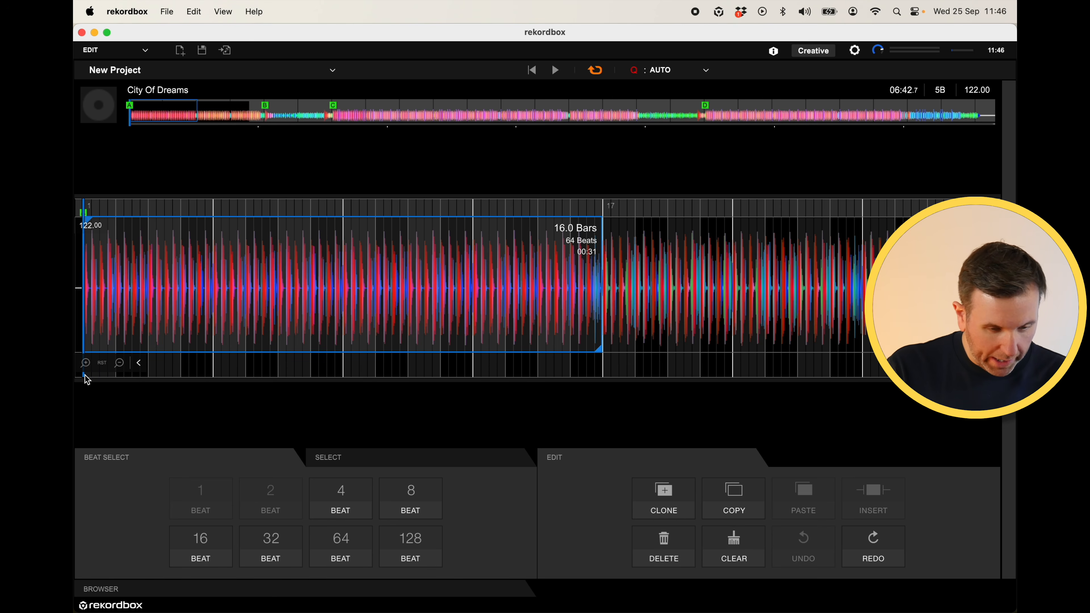
- Select the 8 bars from bar 5 to bar 13 and delete them
click(120, 364)
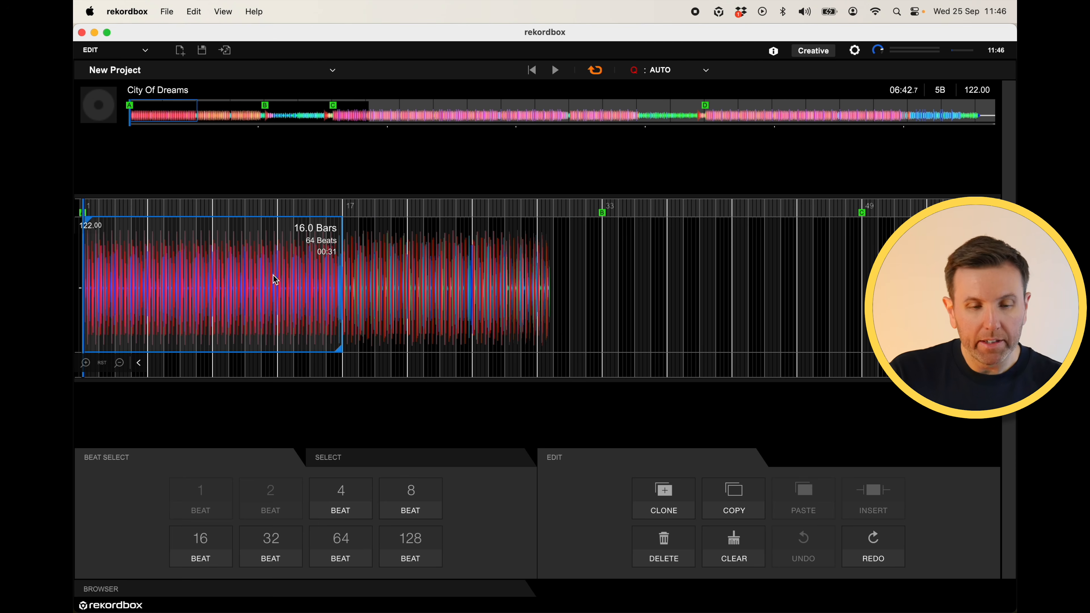
click(216, 277)
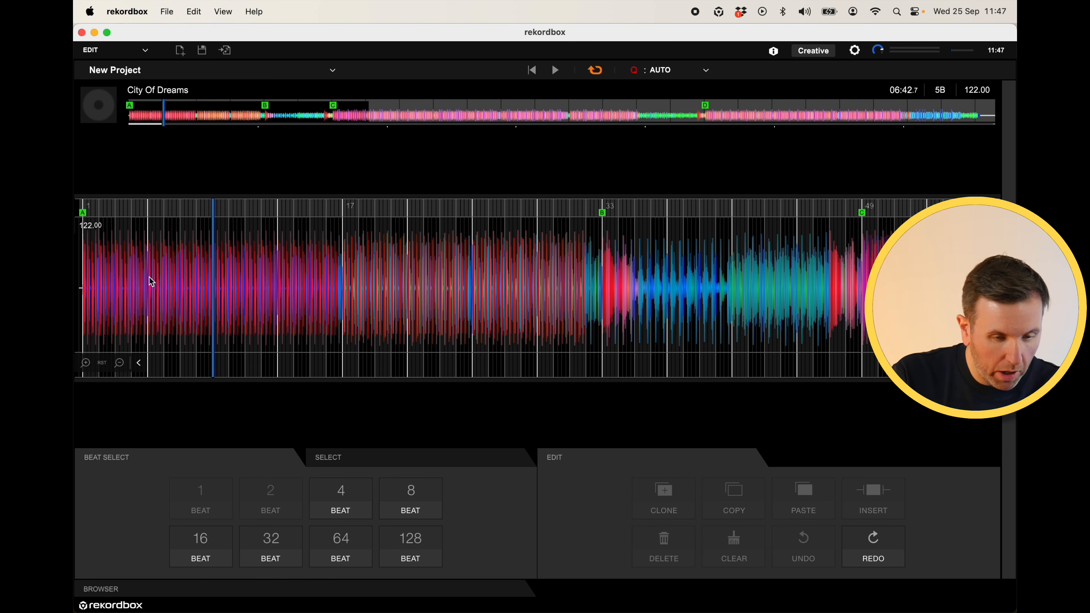
drag(148, 276, 272, 279)
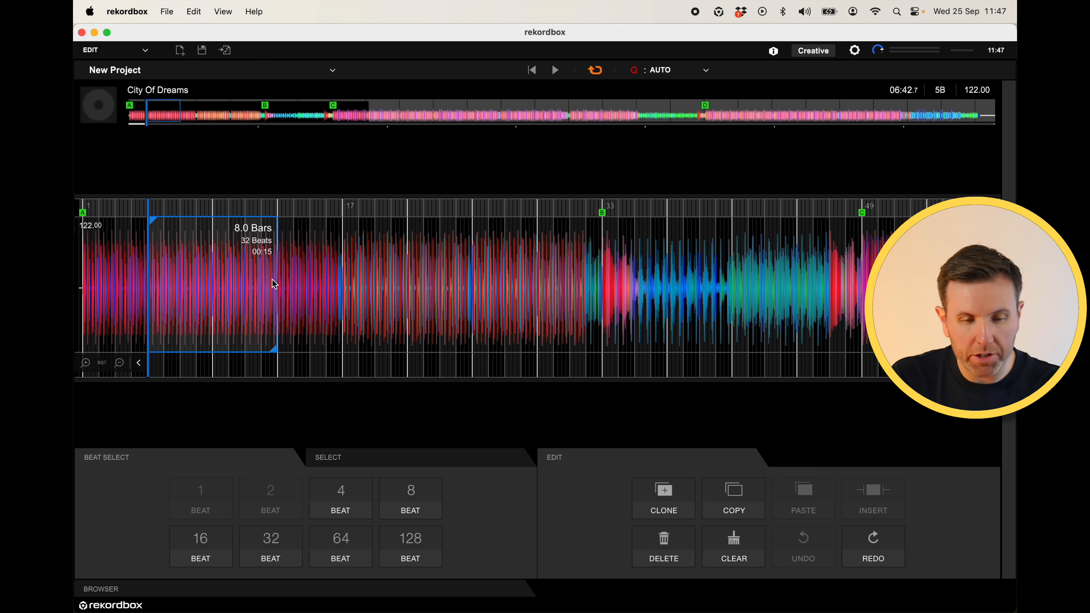
key(Delete)
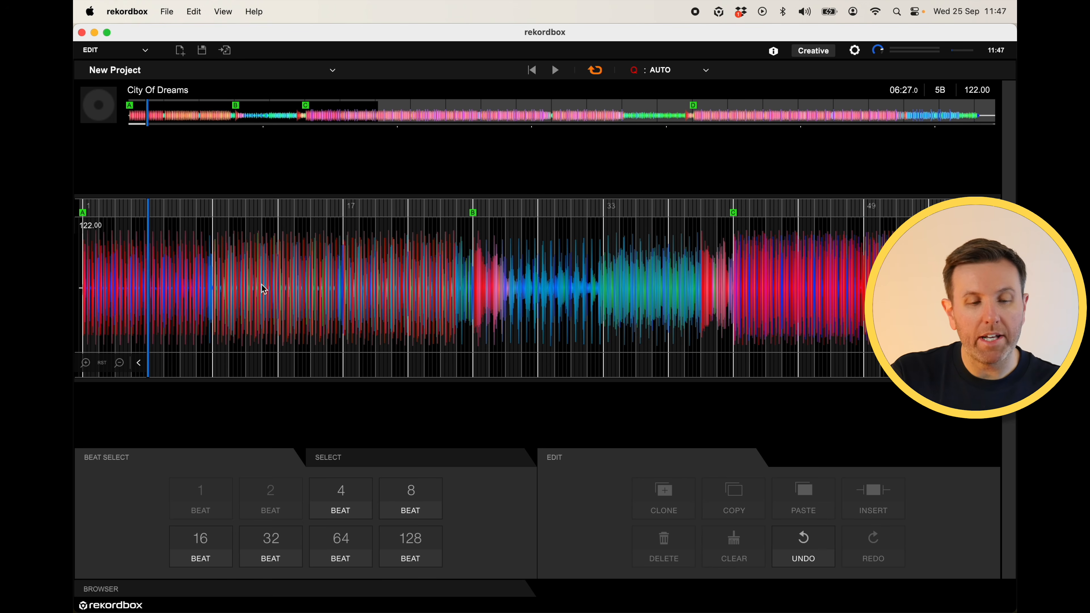
drag(82, 279, 213, 279)
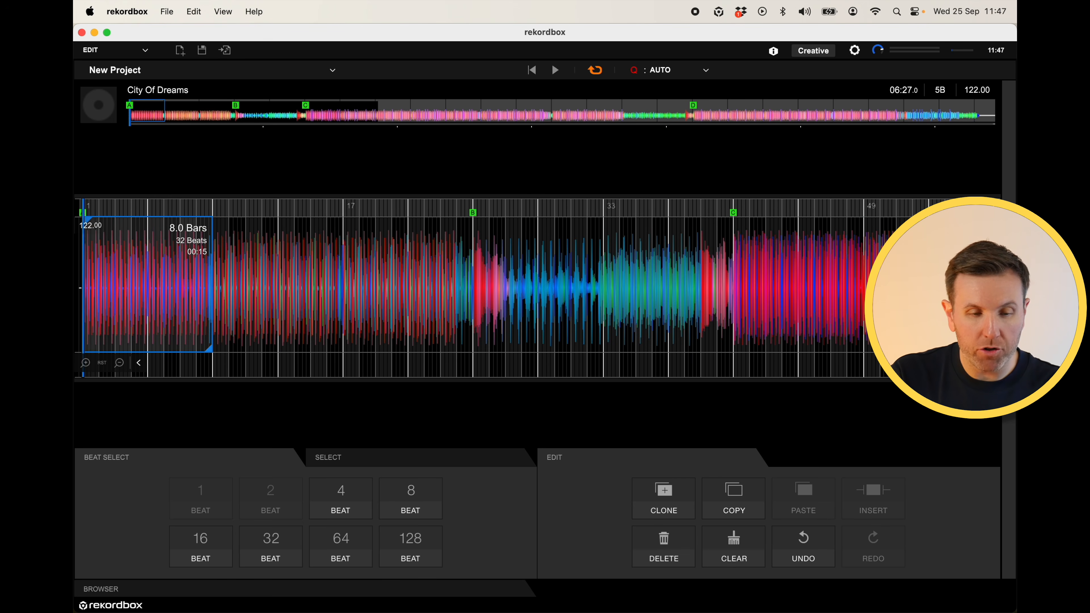
click(174, 275)
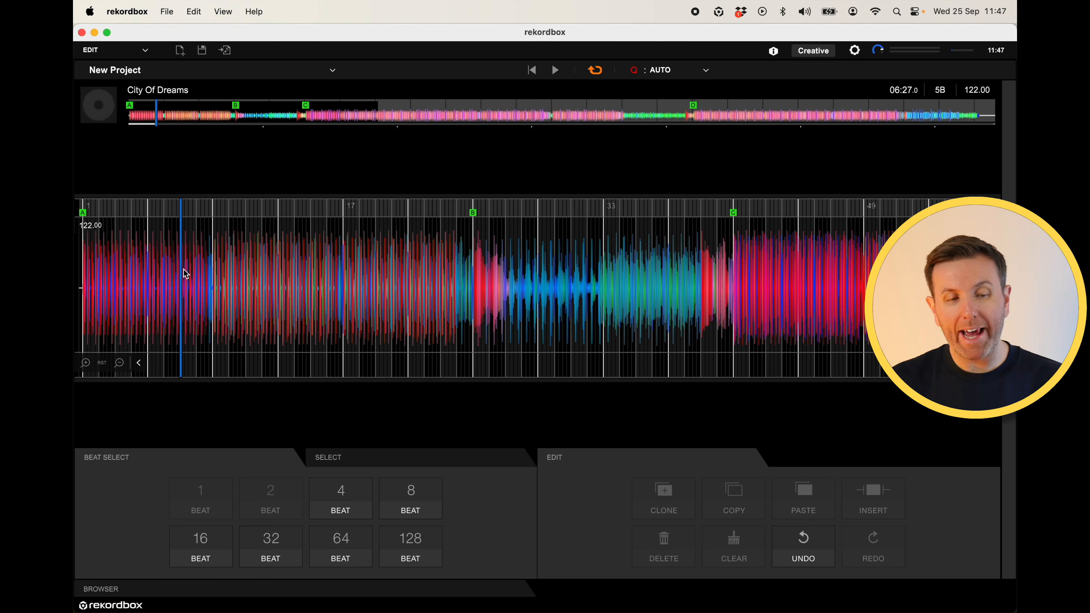
drag(183, 273, 212, 272)
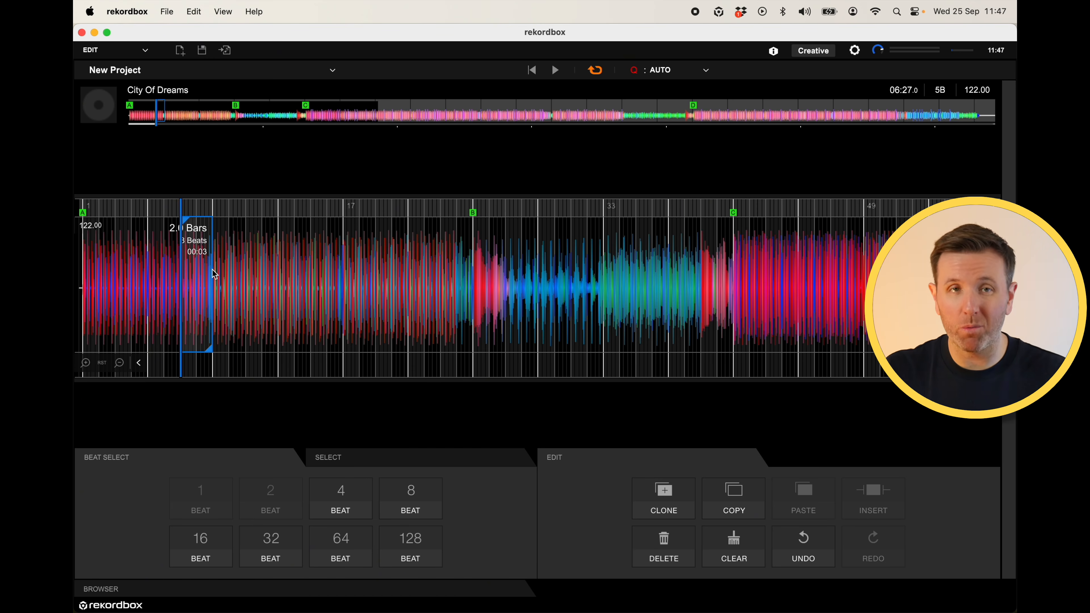
- Play the edited track from the start to preview the cut, then stop playback
click(83, 278)
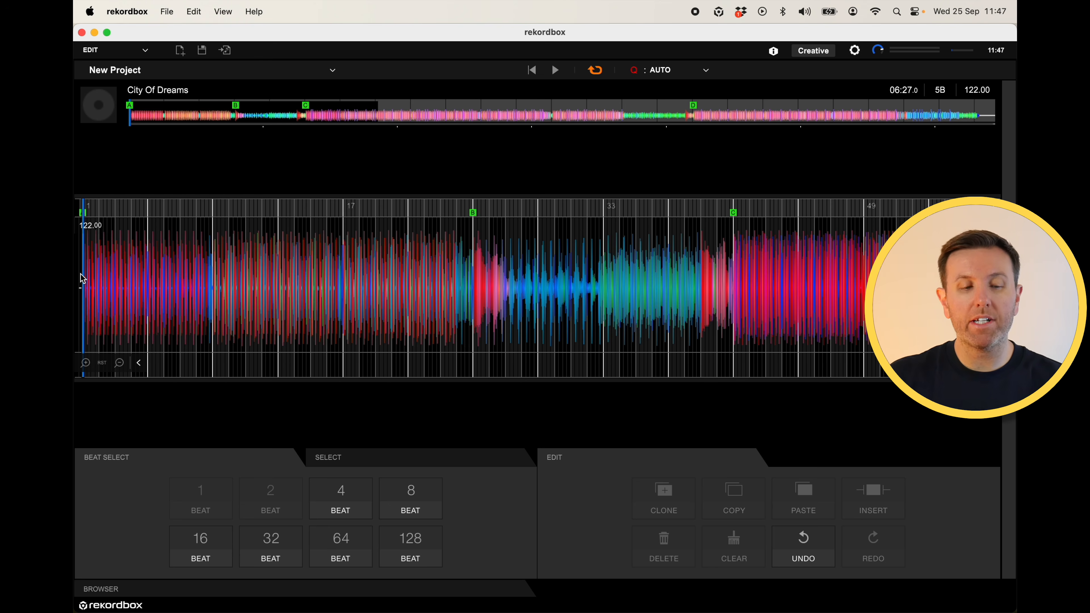
key(space)
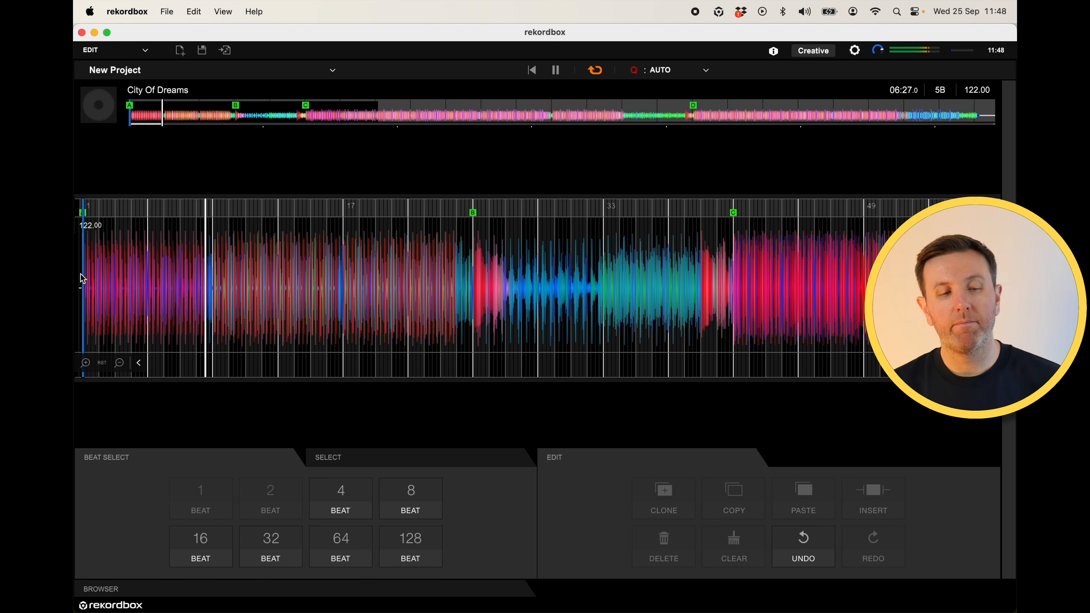
key(space)
- Select the 8 bars from bar 9 to bar 17 and delete them
click(214, 256)
drag(216, 257, 475, 269)
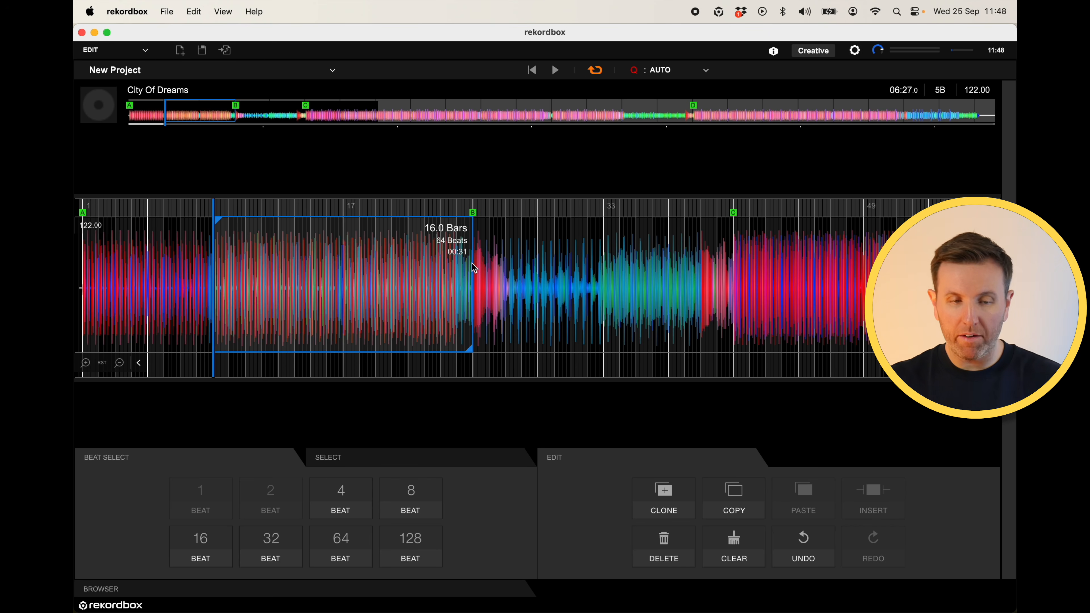
click(217, 284)
drag(219, 269, 347, 279)
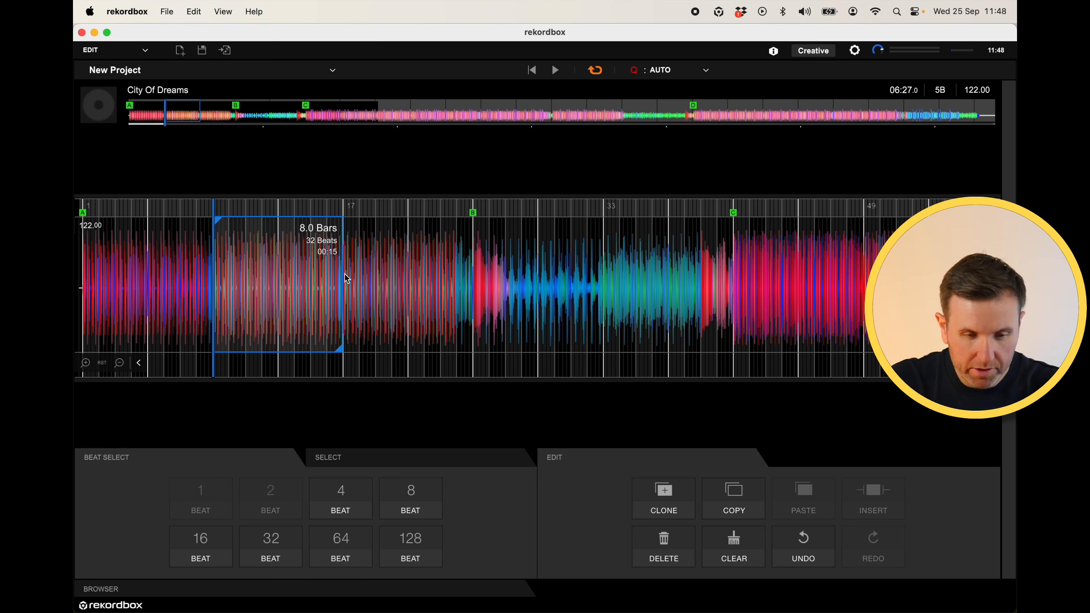
key(BackSpace)
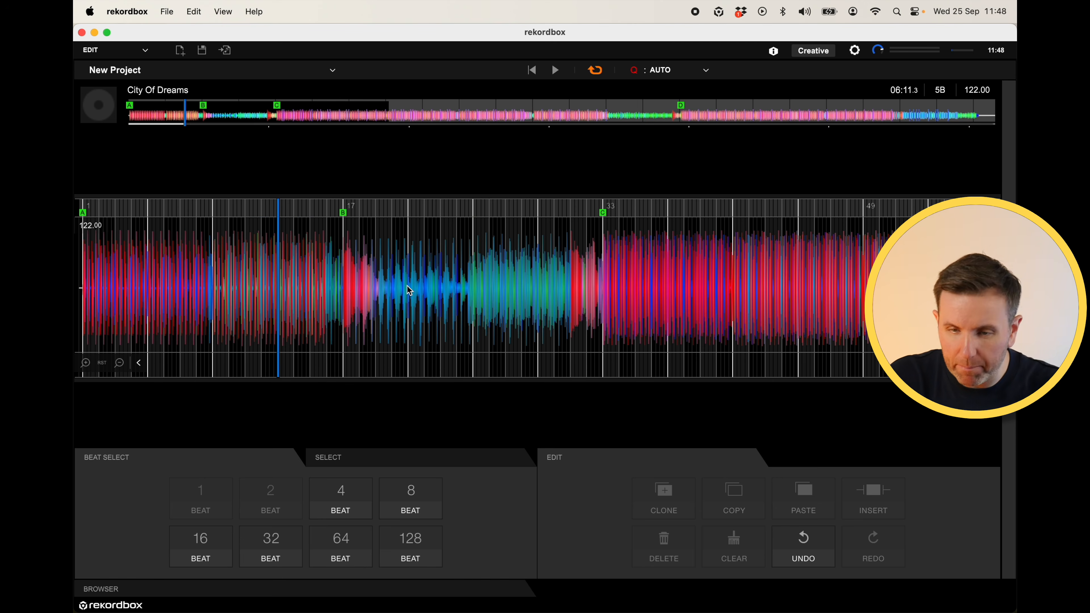
- Play from bar 9 to preview the new transition, then stop playback
click(214, 257)
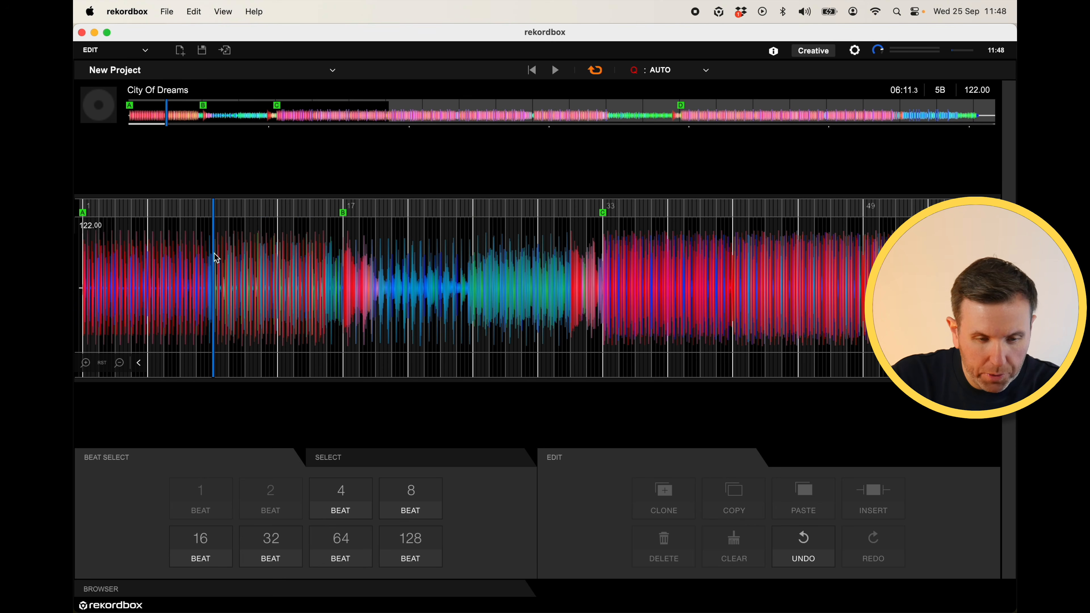
key(space)
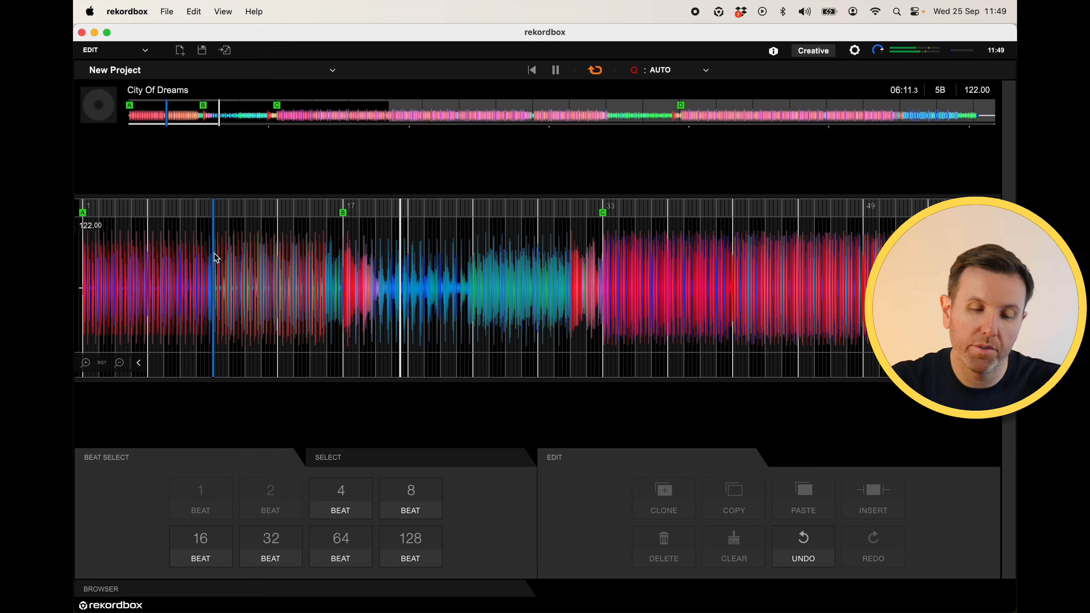
key(space)
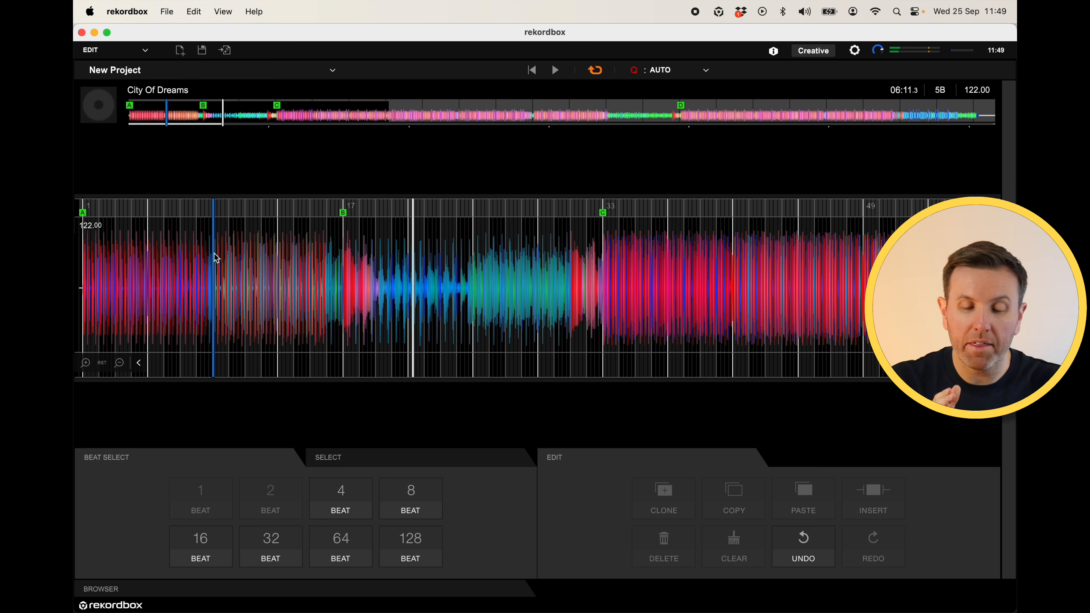
- Select the 8 bars from bar 21 to bar 29 and delete them
click(408, 243)
drag(499, 257, 535, 250)
click(386, 270)
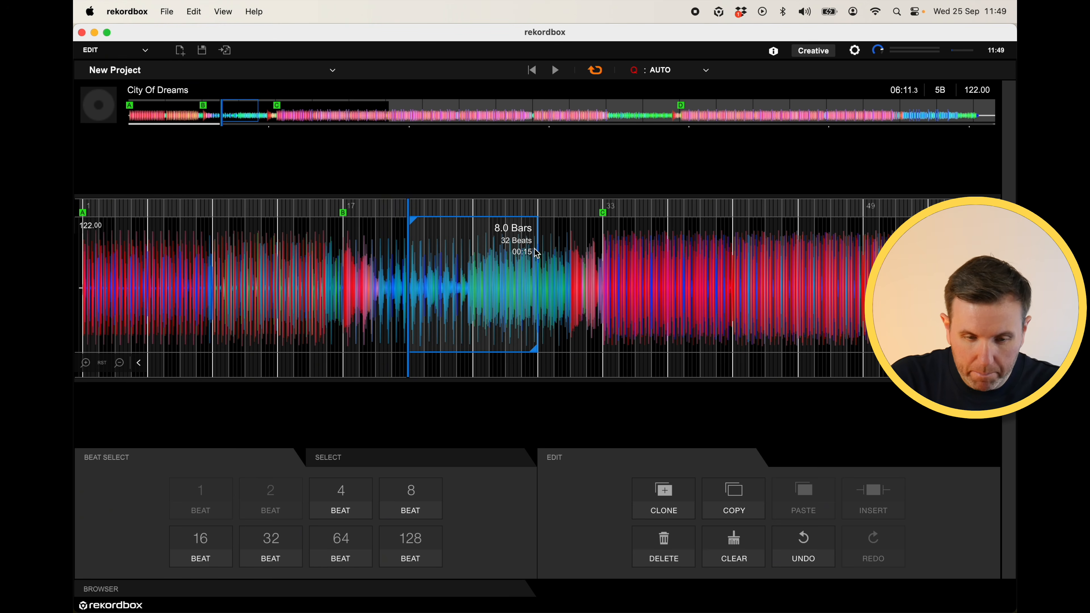
key(Delete)
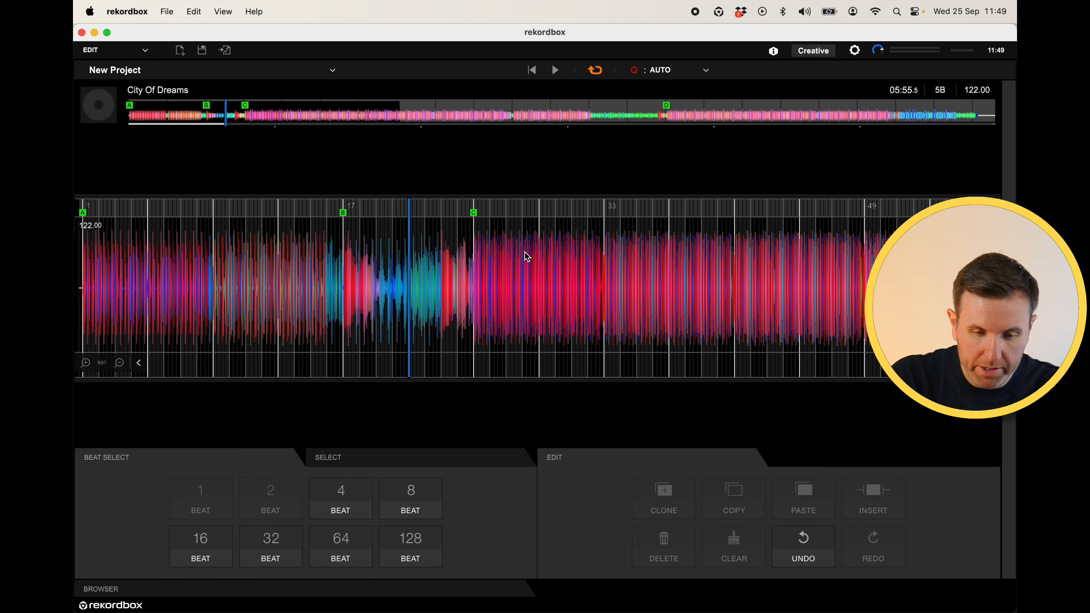
- Play the track from bar 17 to preview the latest cut
click(340, 270)
key(space)
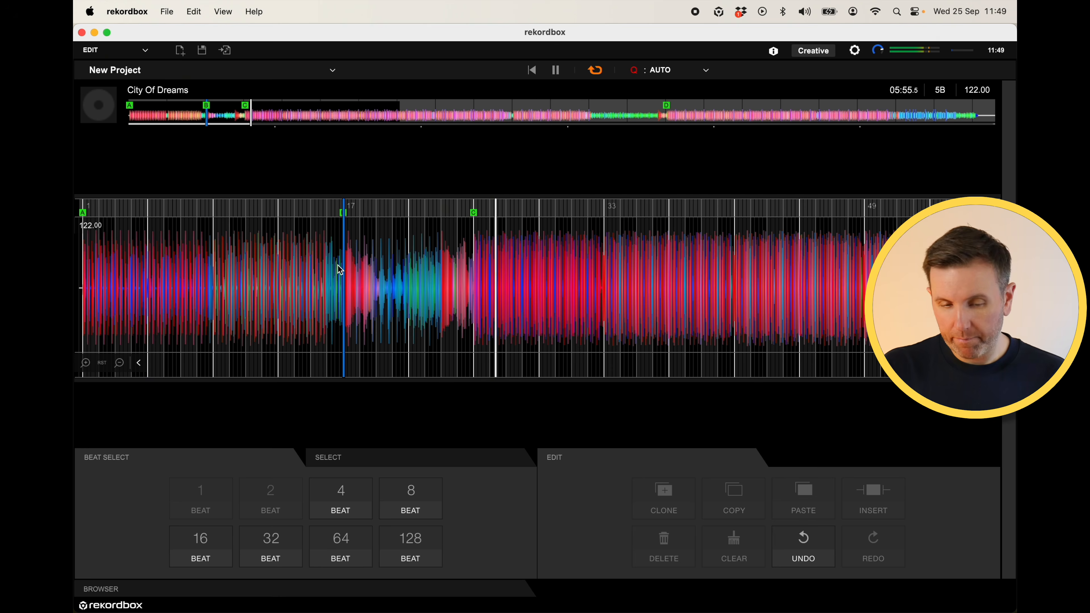
- Play the track from bar 33 to preview the section after cue C, then stop playback
key(space)
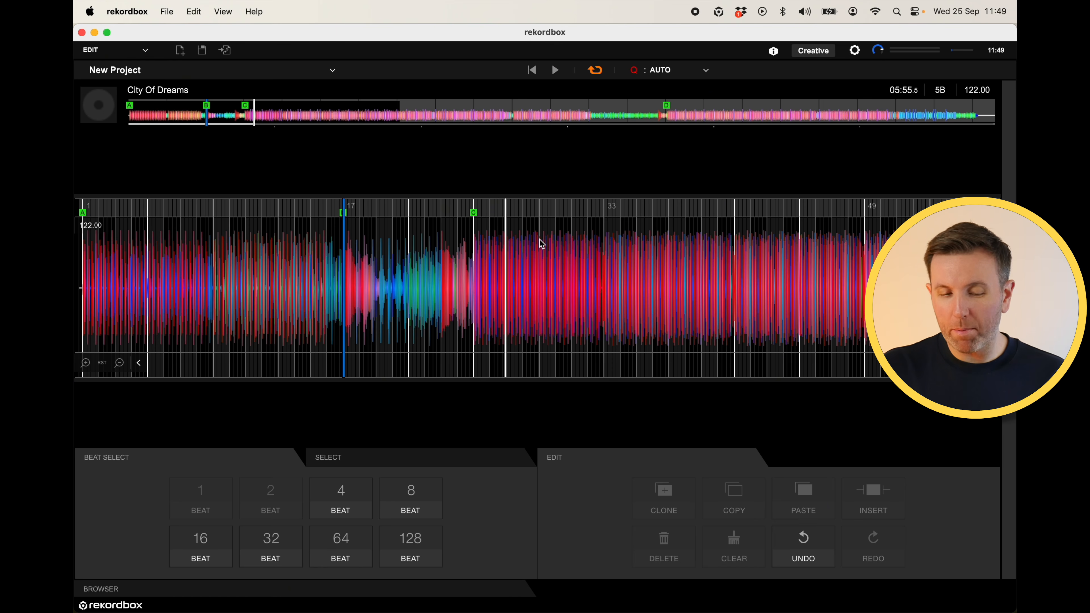
drag(476, 266, 603, 269)
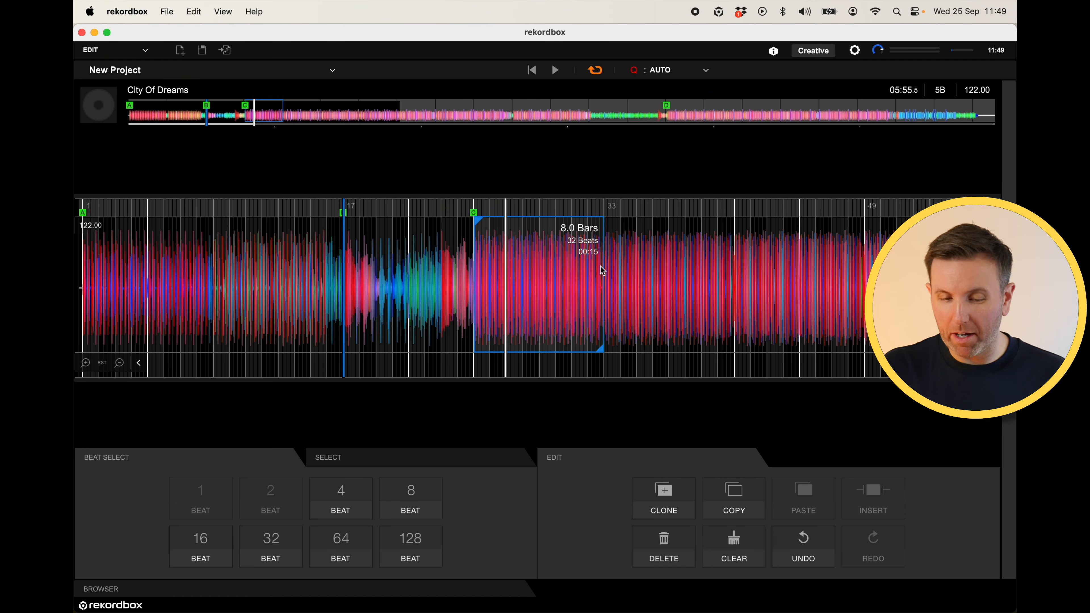
click(600, 265)
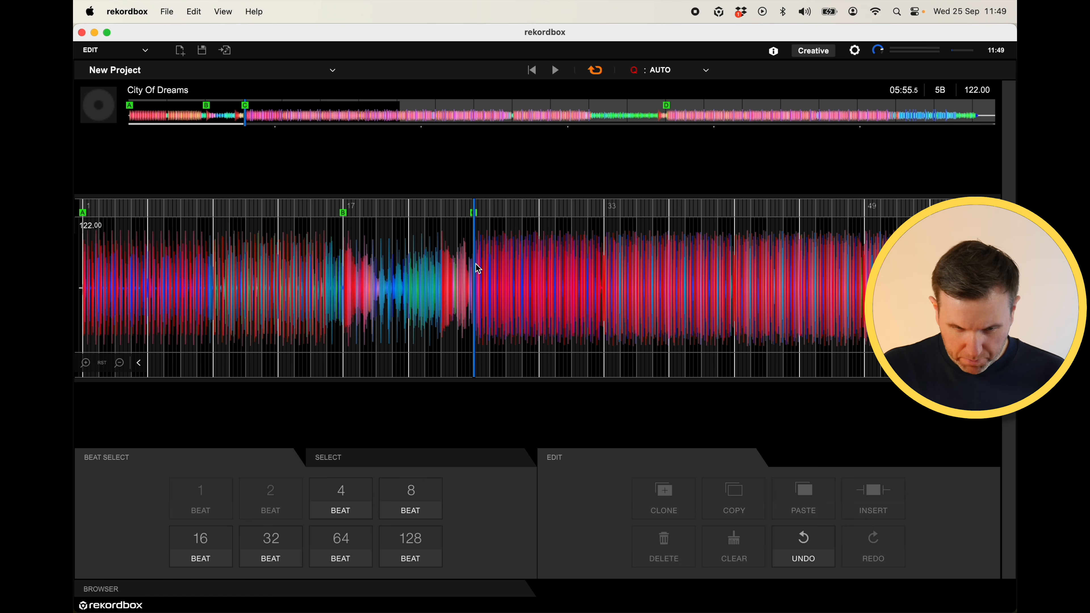
click(609, 255)
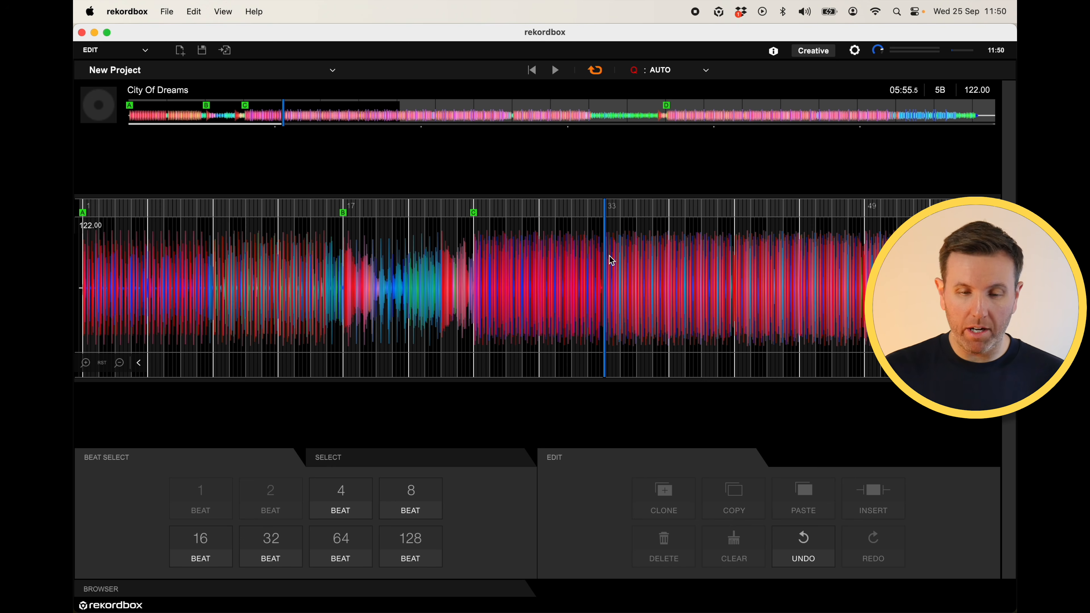
key(space)
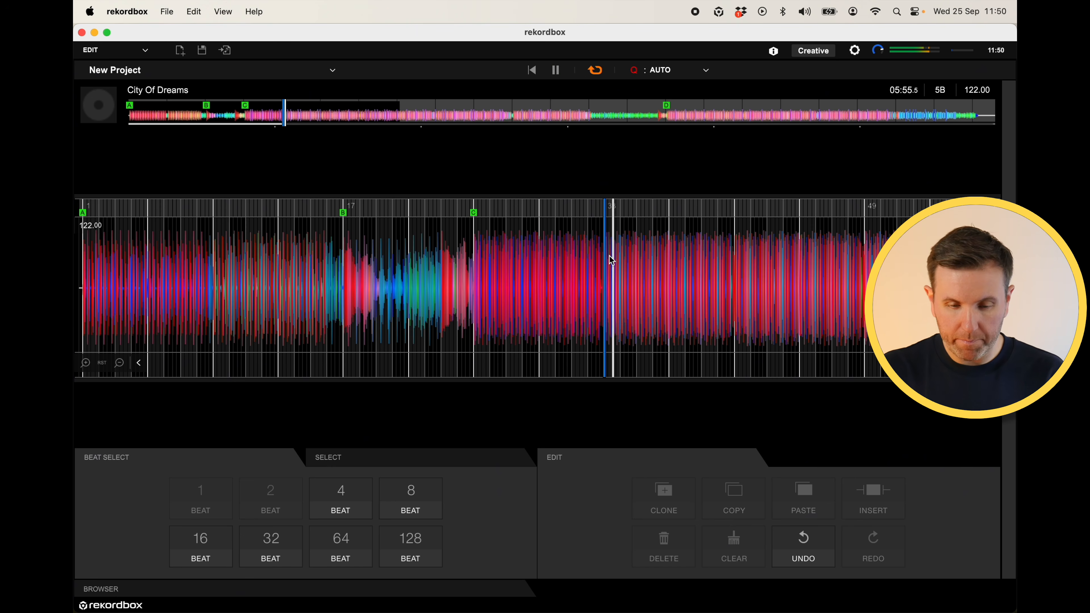
key(space)
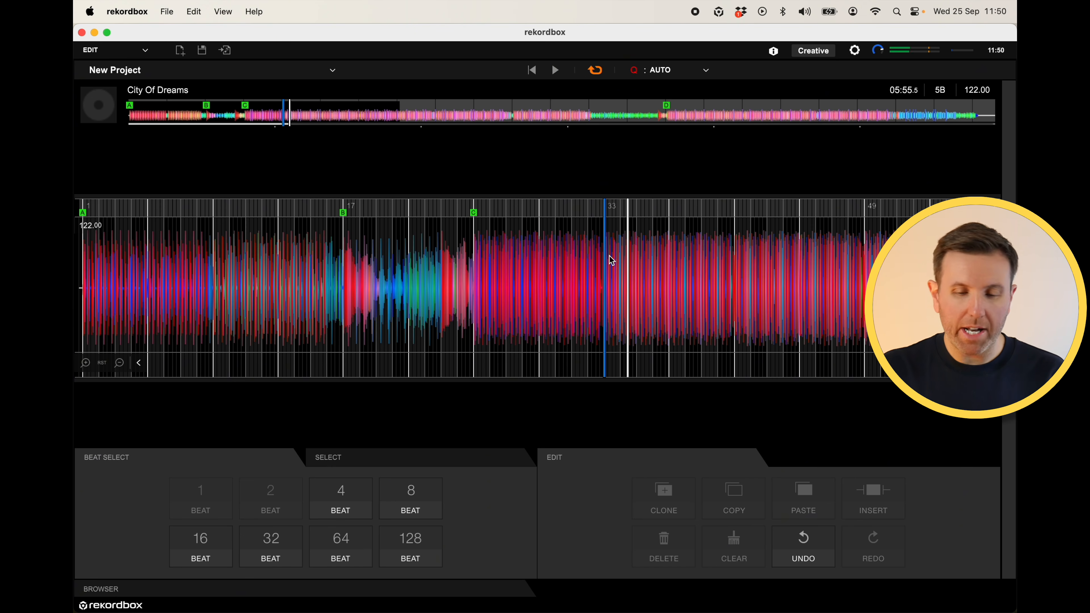
- Select the 8 bars from bar 25 to bar 33 and delete them
click(610, 256)
drag(472, 256, 601, 256)
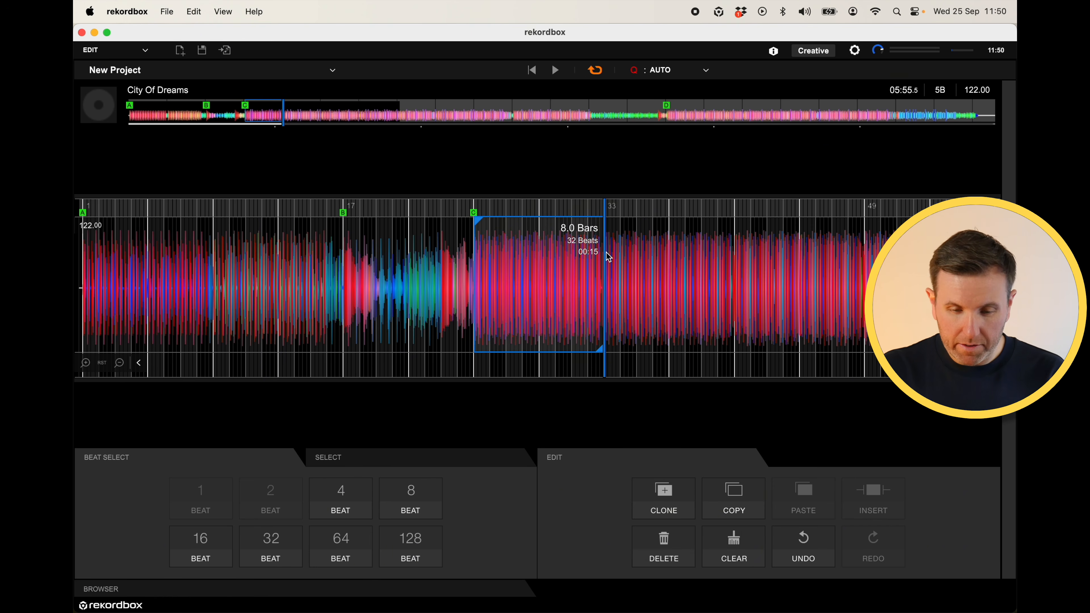
key(Delete)
- Play from just before bar 25 to preview the transition
click(457, 251)
key(space)
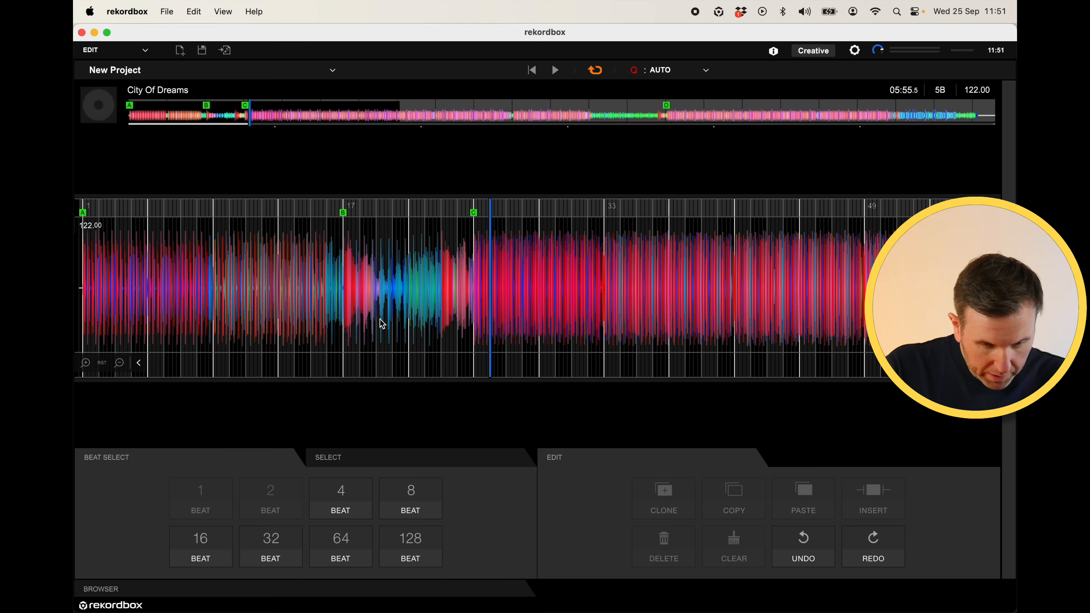
- Select 16 bars after cue D near the end of the track and delete them
click(119, 363)
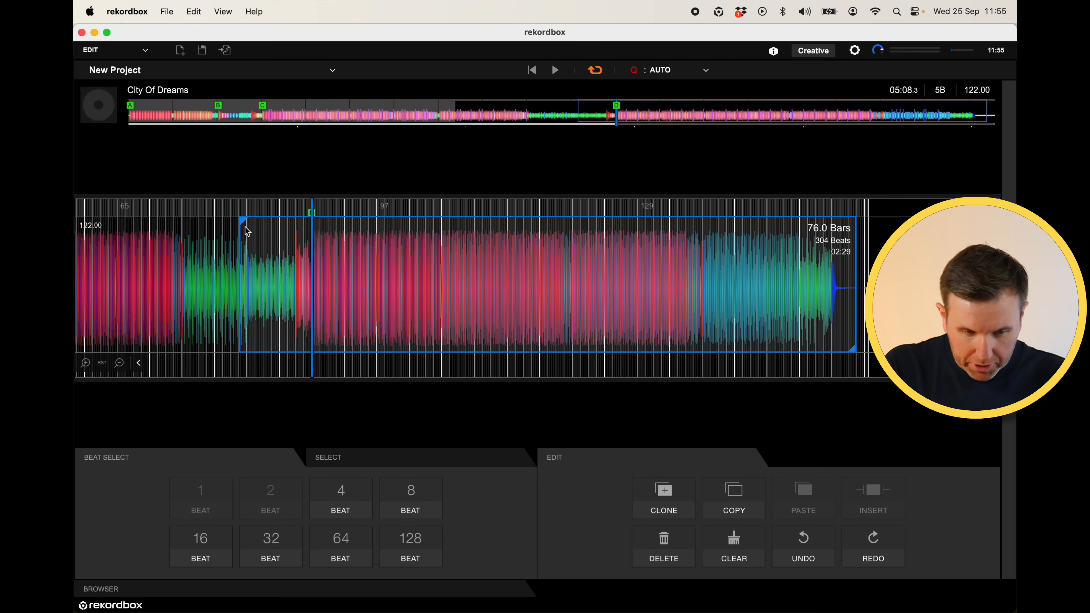
drag(244, 241, 312, 242)
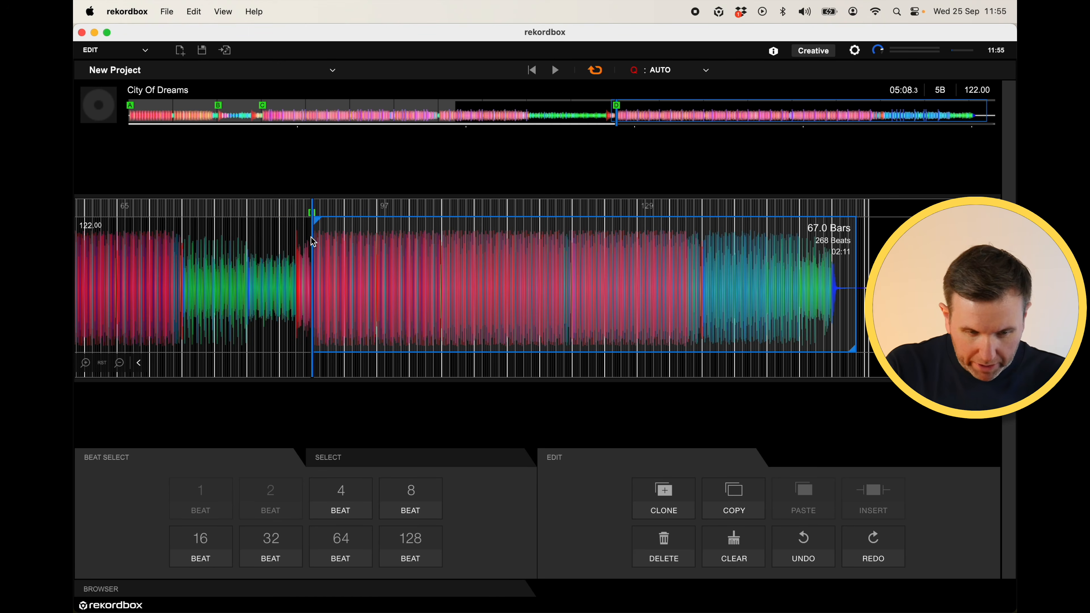
click(367, 248)
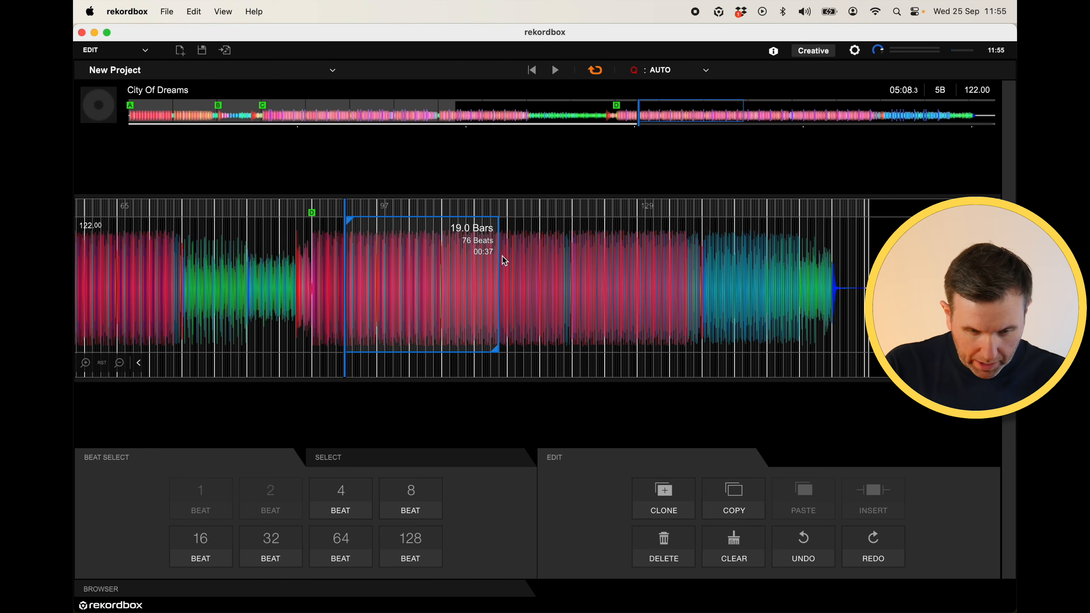
drag(502, 255, 474, 266)
key(BackSpace)
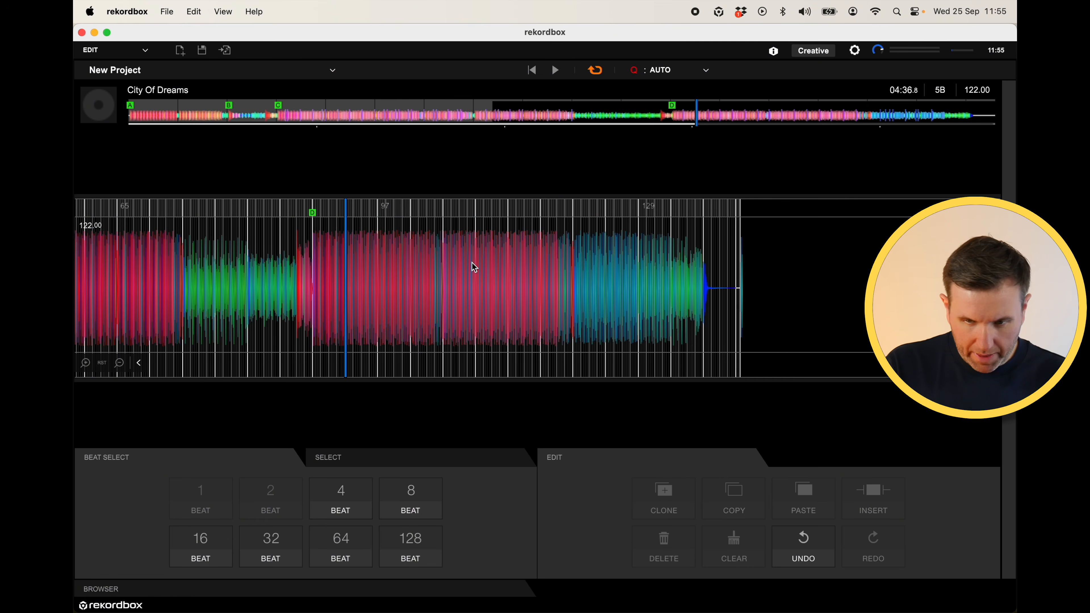
- Select 2, 4, 8 and then 16 bars from cue D using the beat-select lengths, then deselect
click(314, 250)
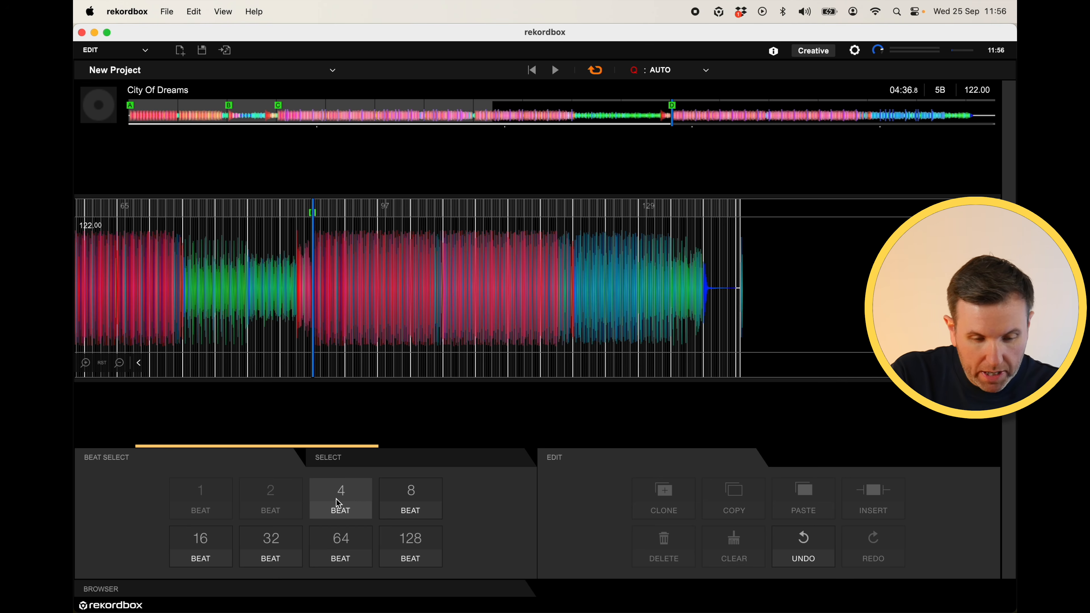
click(313, 243)
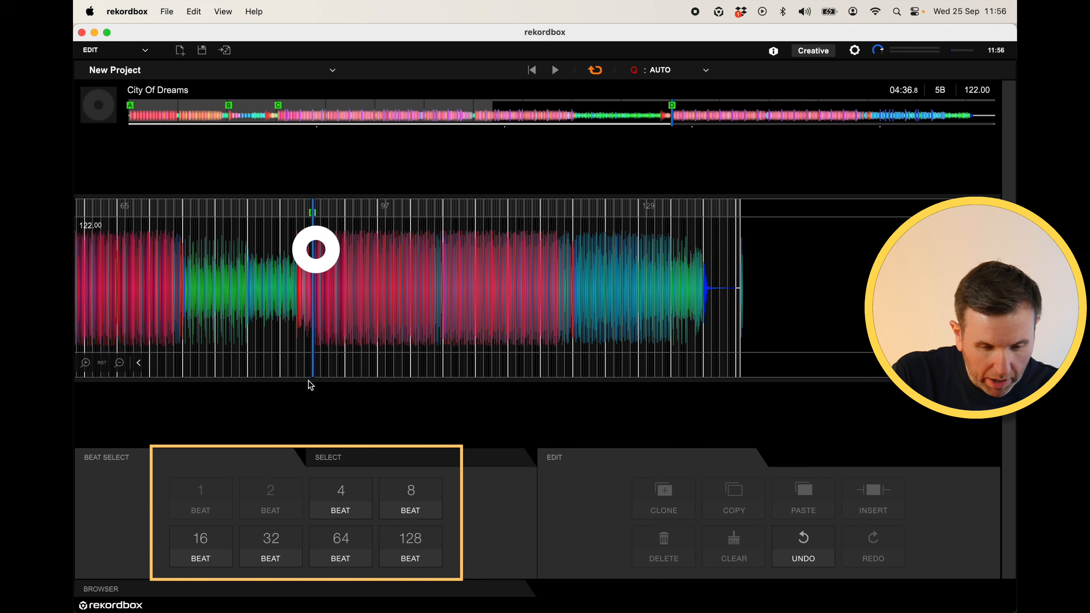
click(408, 515)
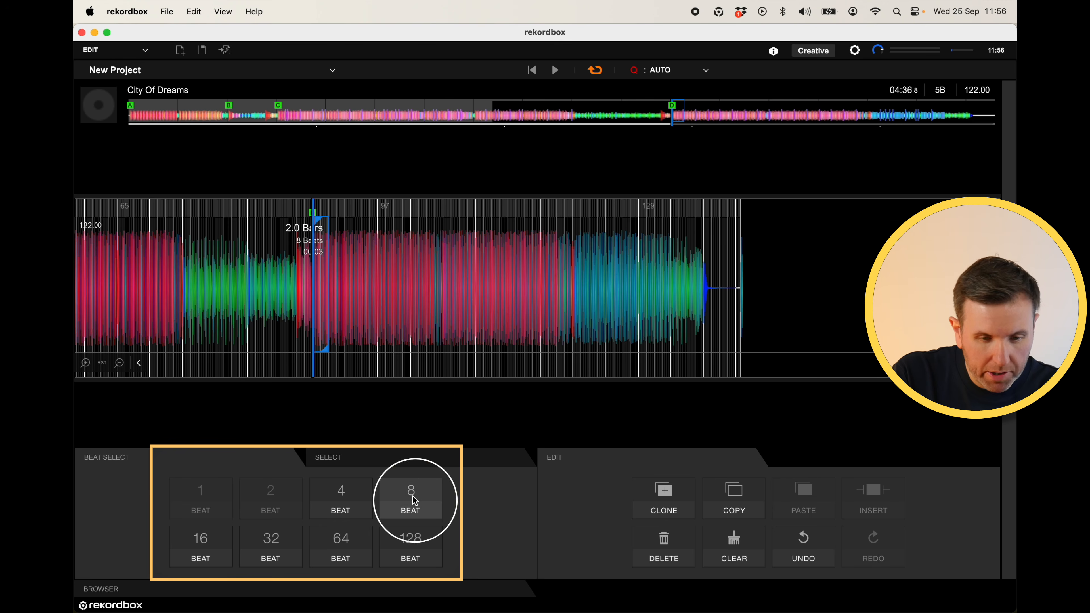
click(218, 546)
click(288, 545)
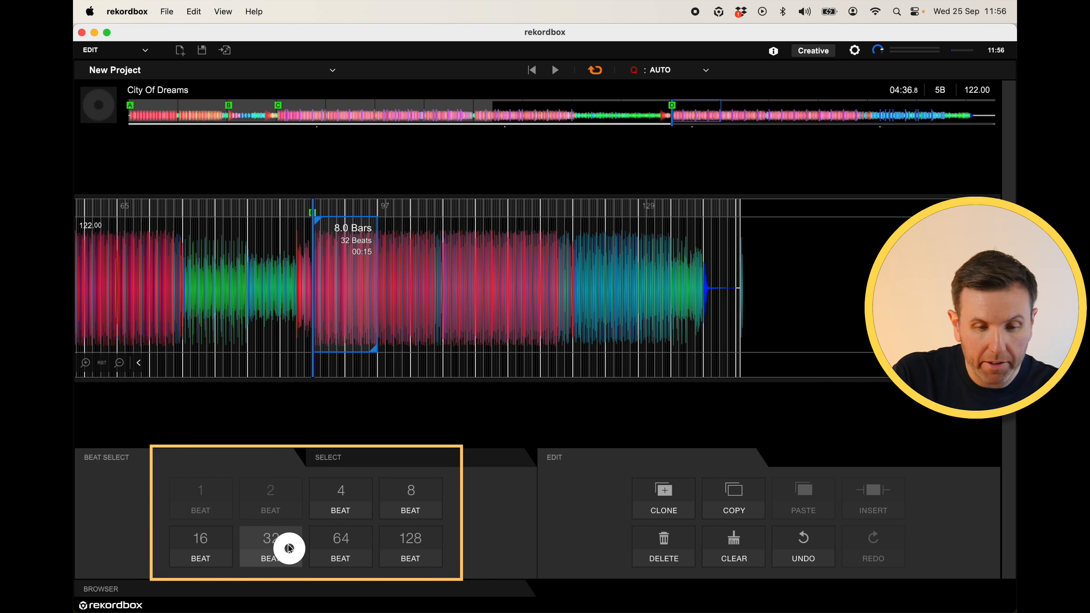
click(337, 550)
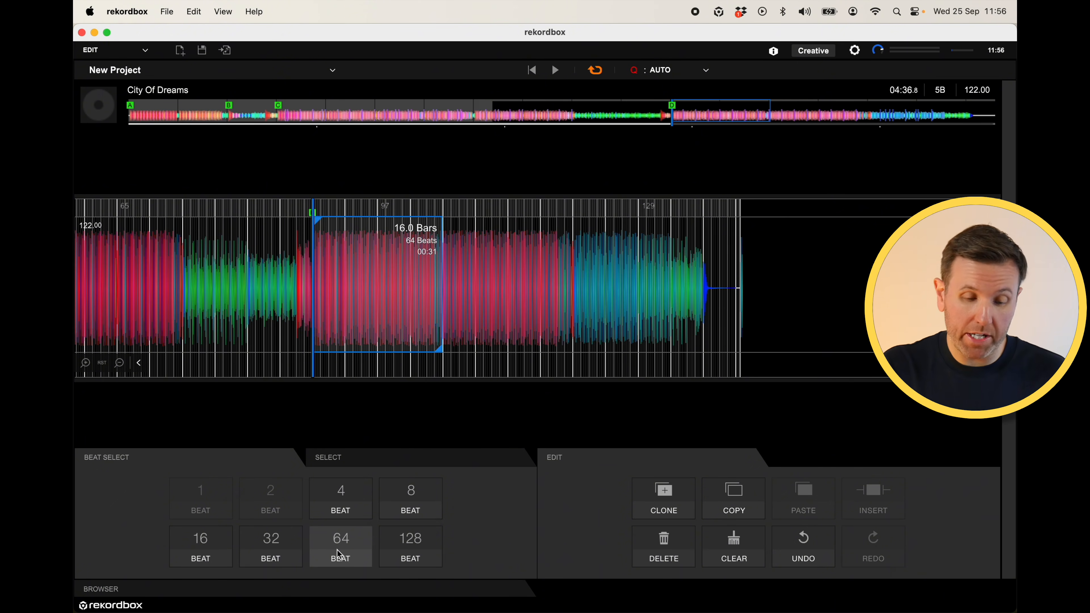
click(354, 240)
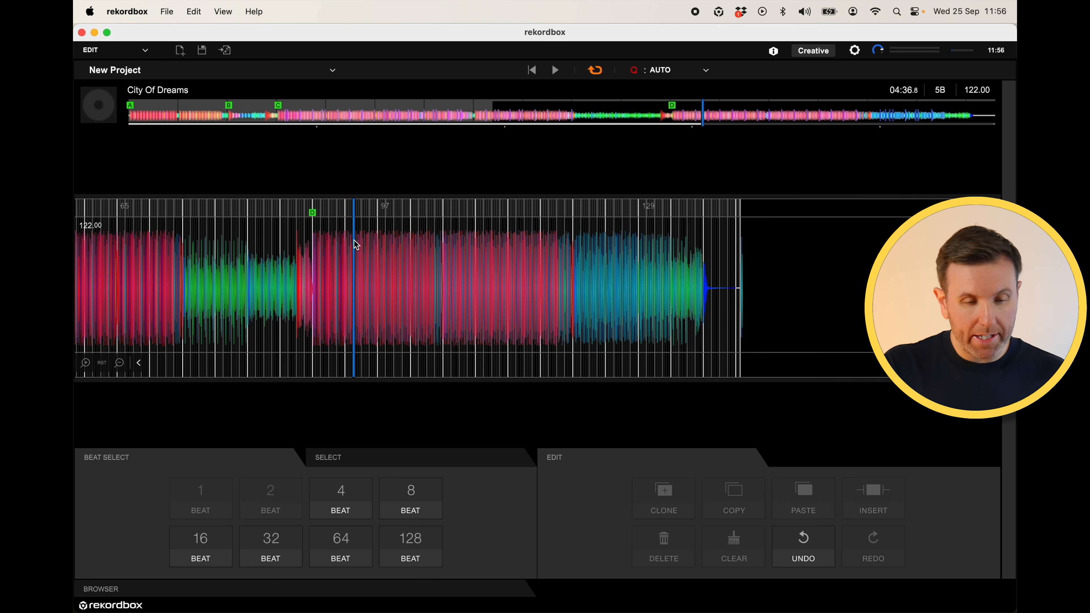
- Render the edit to audio with the track title City Of Dreams (short edit)
click(226, 51)
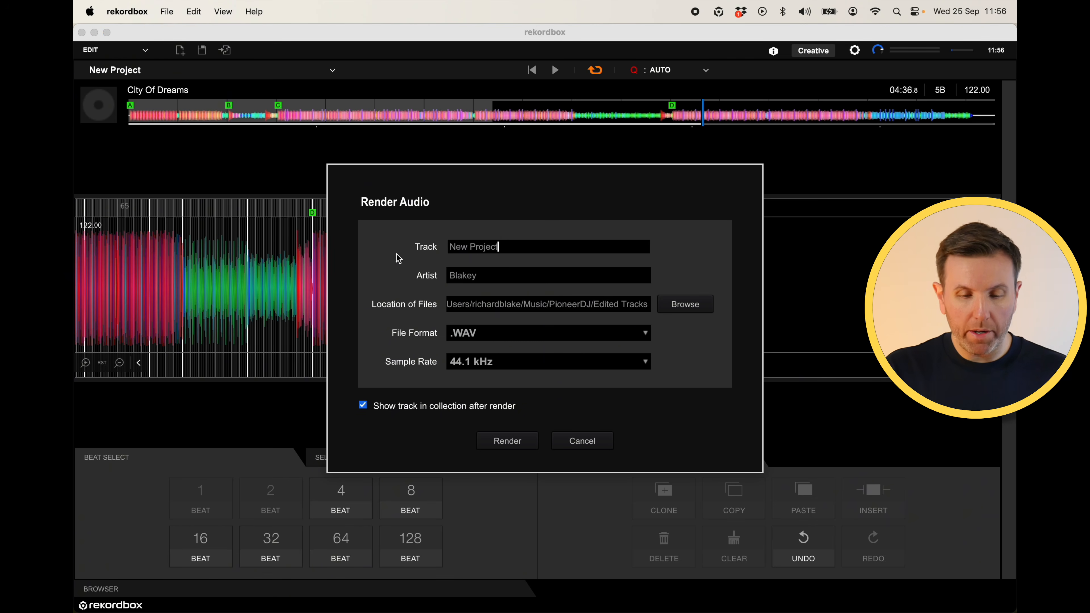
triple_click(484, 248)
text(City Of Dreams)
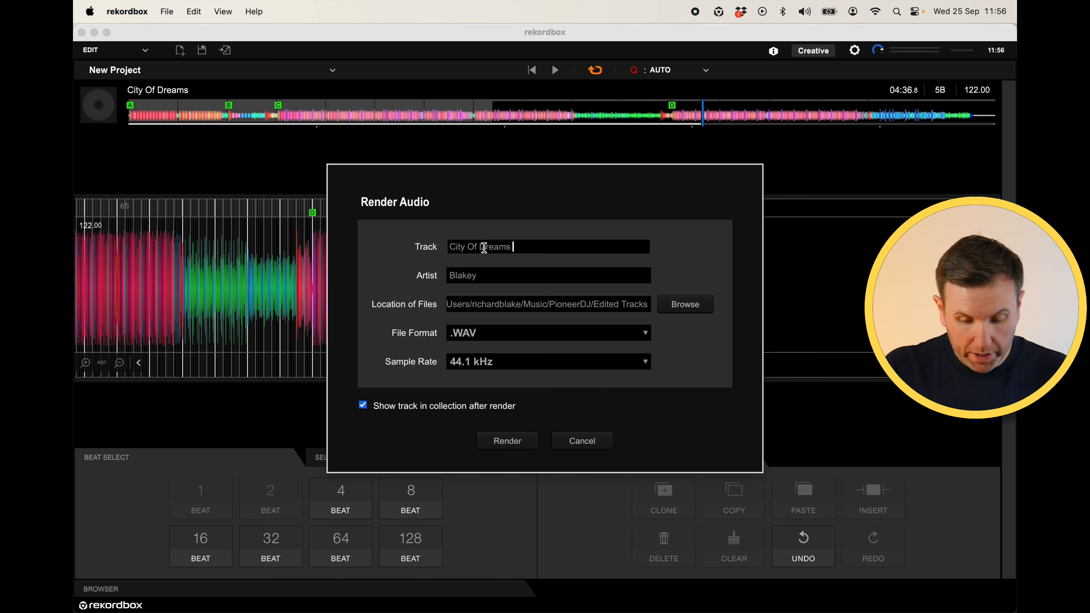
text( (short edit))
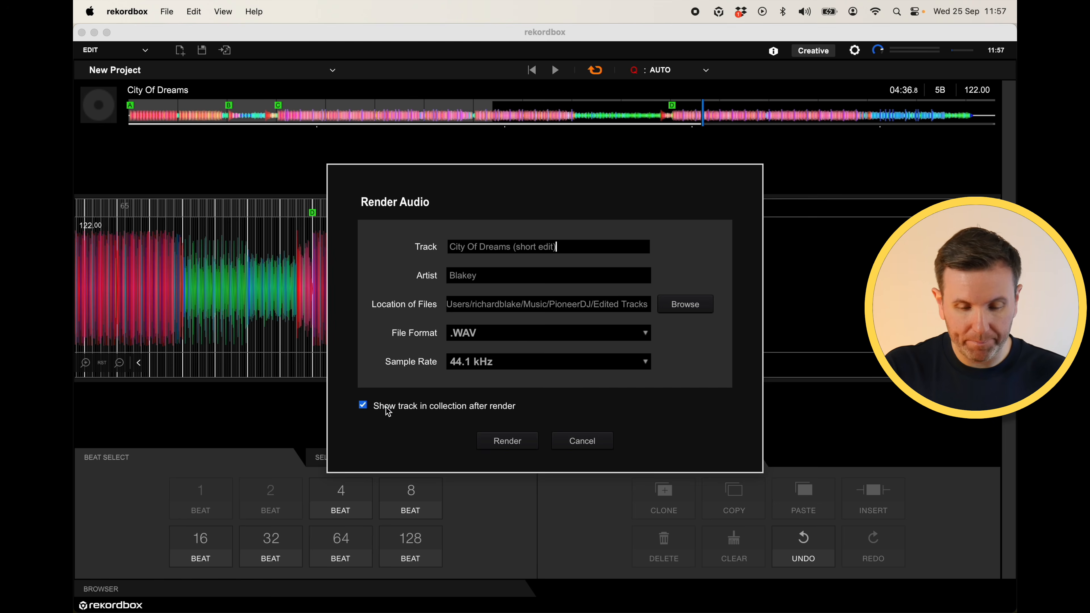
click(524, 443)
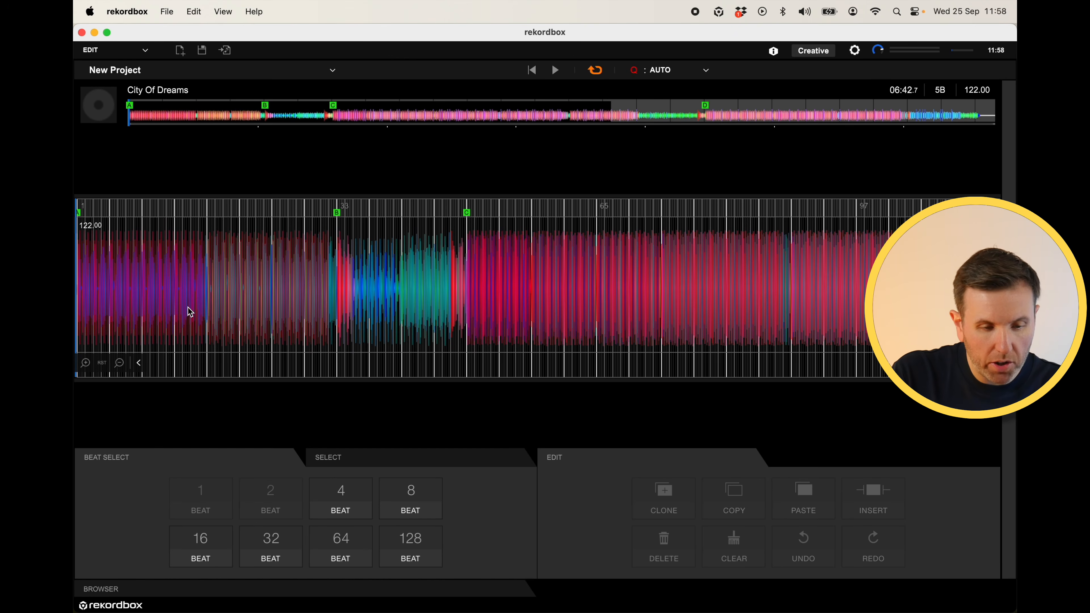
- Select the first 8 bars of the track and clone them
click(80, 274)
click(77, 270)
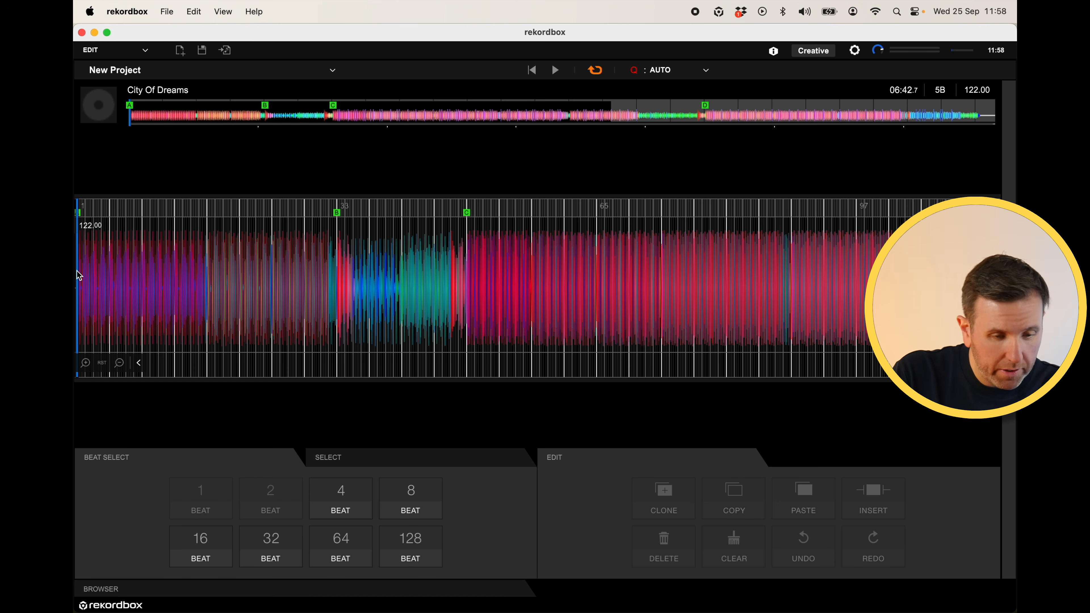
click(86, 364)
drag(80, 292, 207, 273)
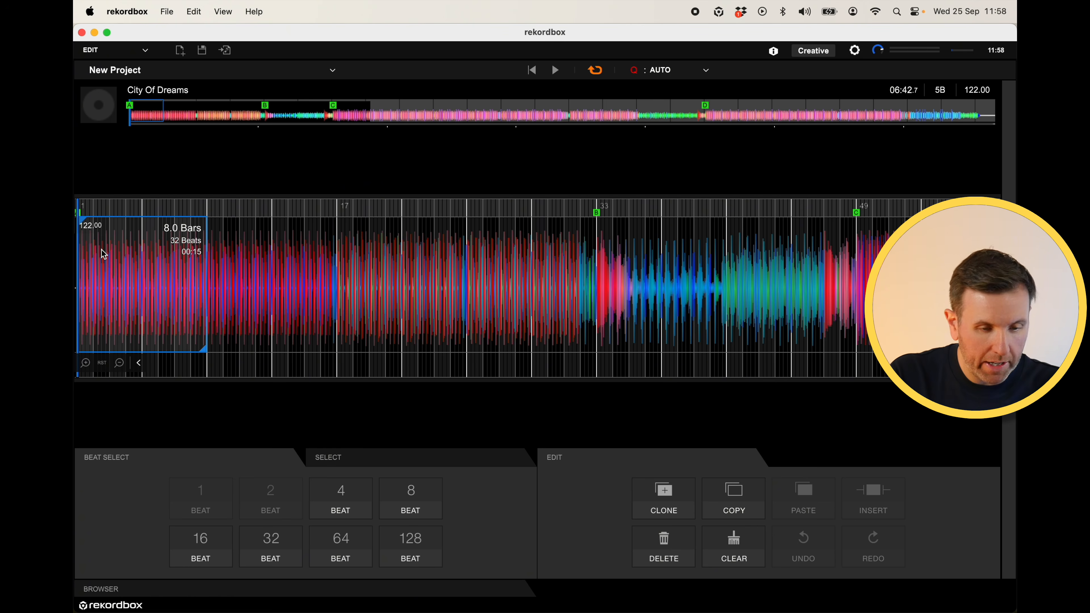
click(646, 498)
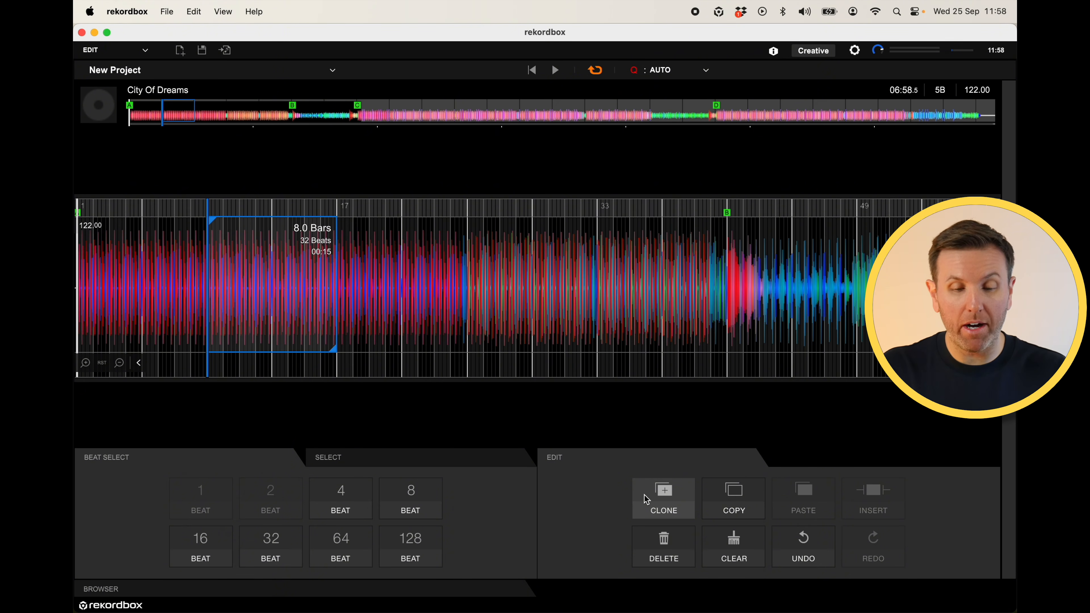
- Copy the 8 bars from bar 25 to bar 33 and paste them at bar 33
drag(469, 263, 600, 260)
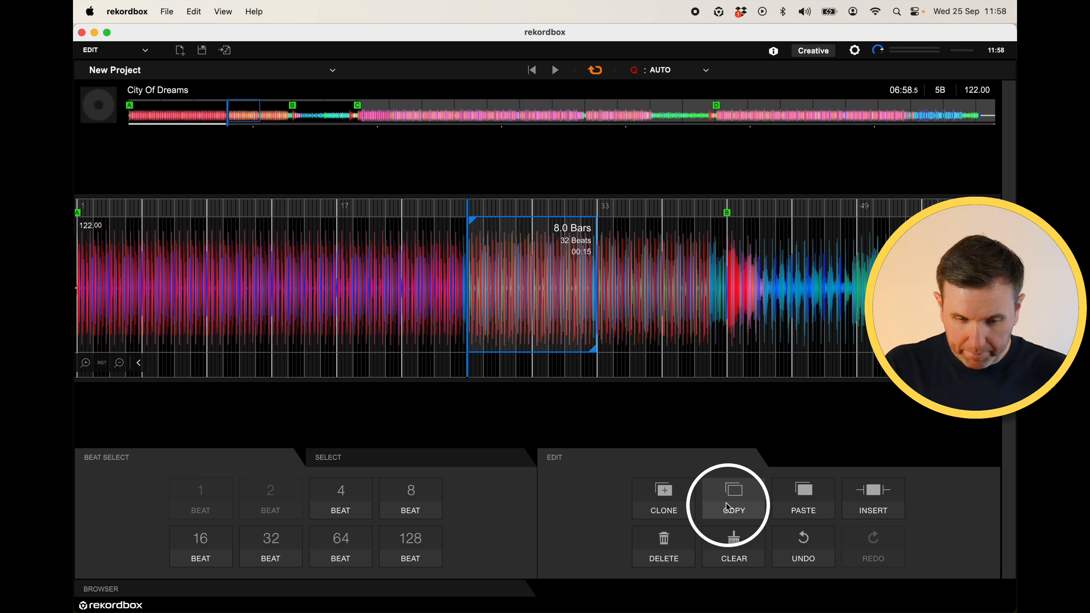
click(266, 242)
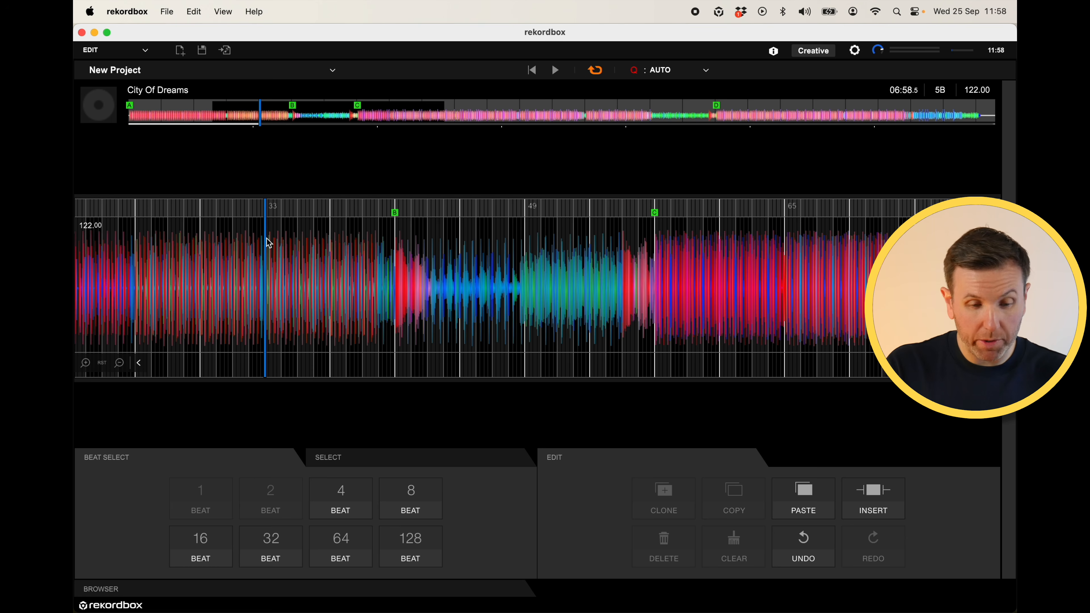
click(815, 505)
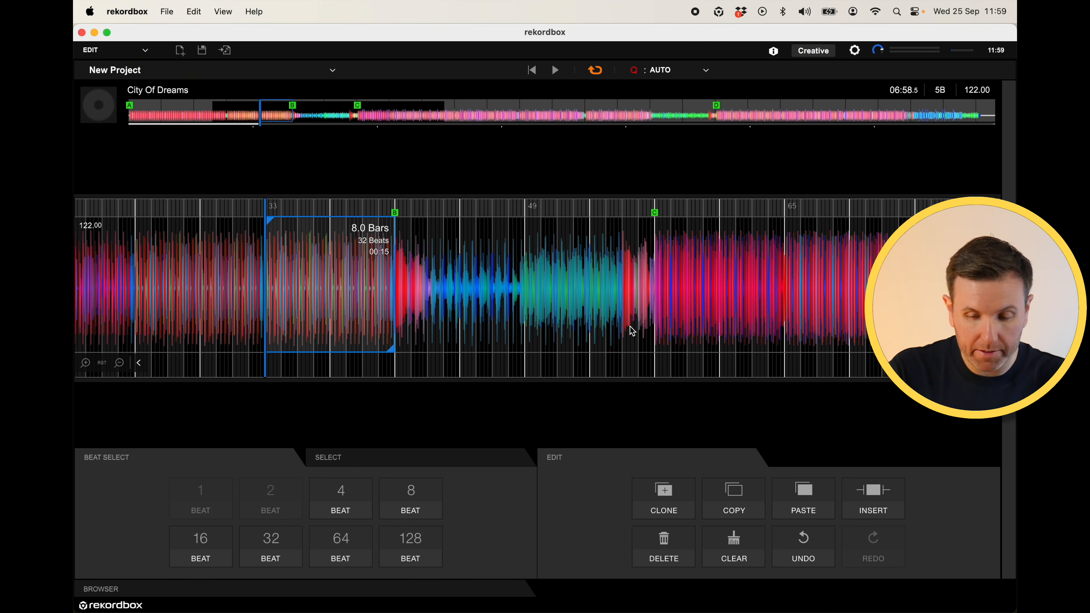
- Undo the paste and insert the copied 8 bars at bar 33 instead
key(super+z)
click(284, 243)
click(265, 237)
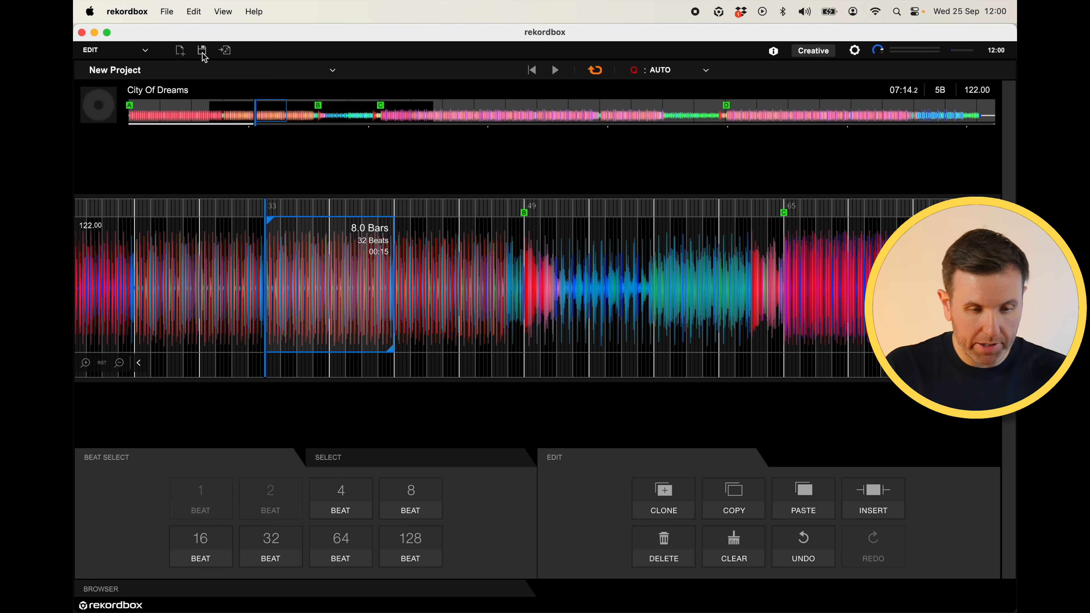
- Save the project as City Of Dreams (extended) in the Edit Projects folder
click(204, 57)
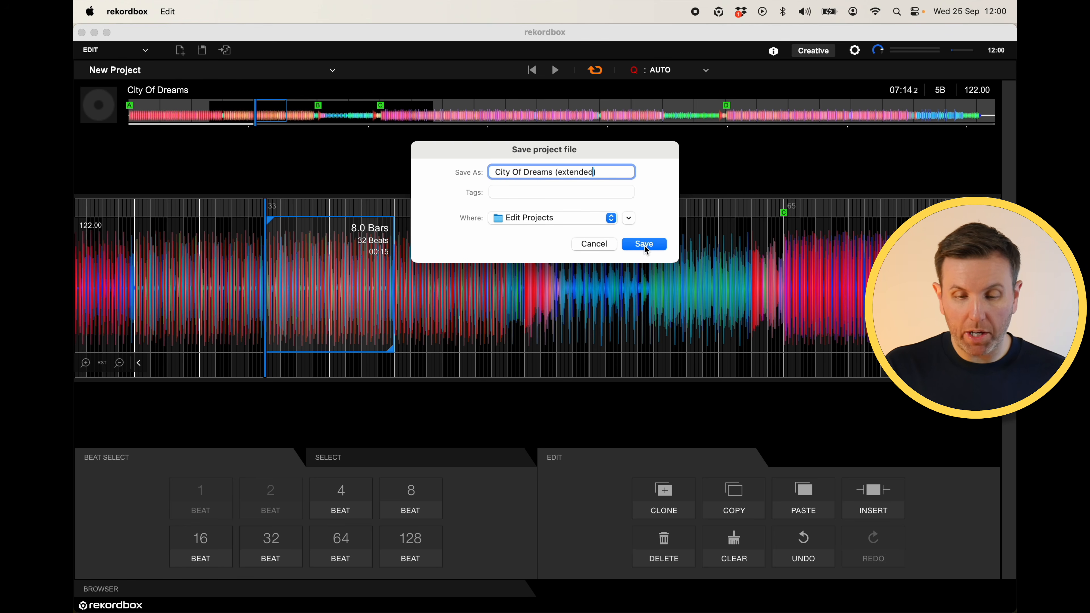
click(644, 244)
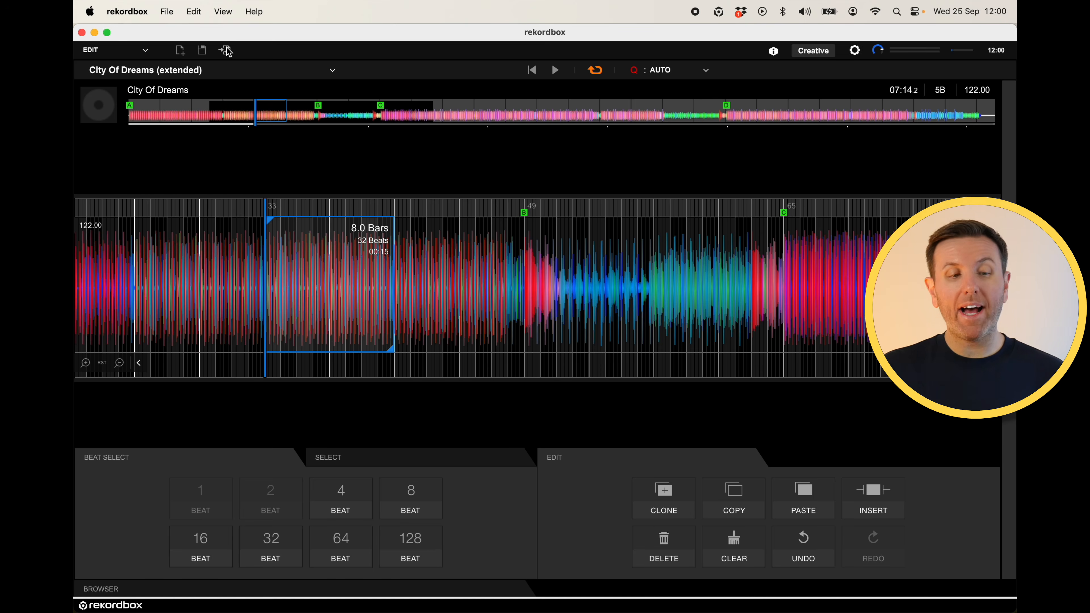
- Open the project list to review the saved edit projects, then close it
click(332, 71)
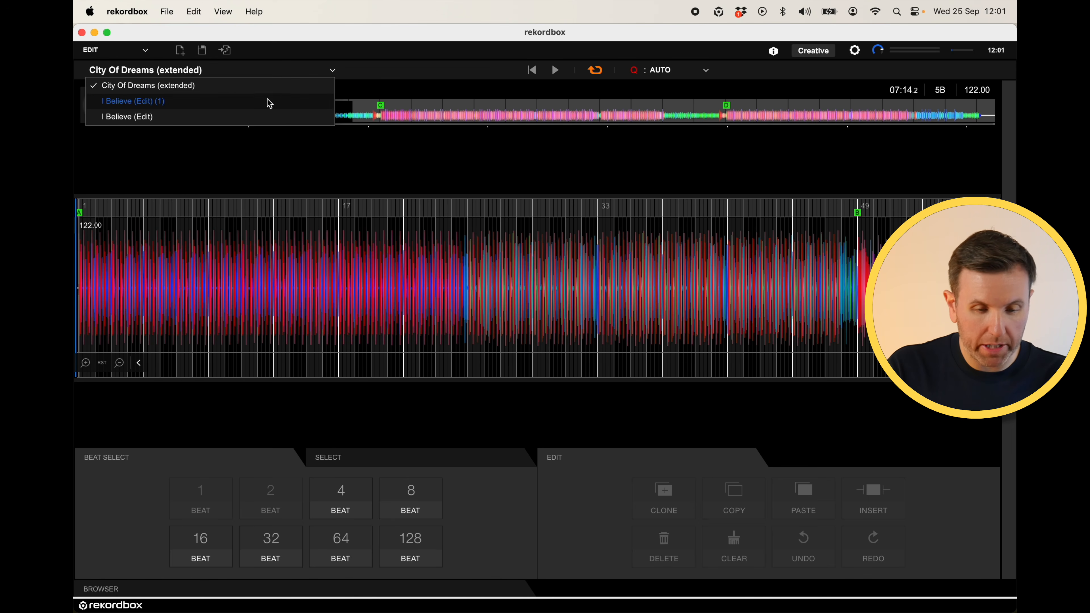
click(335, 72)
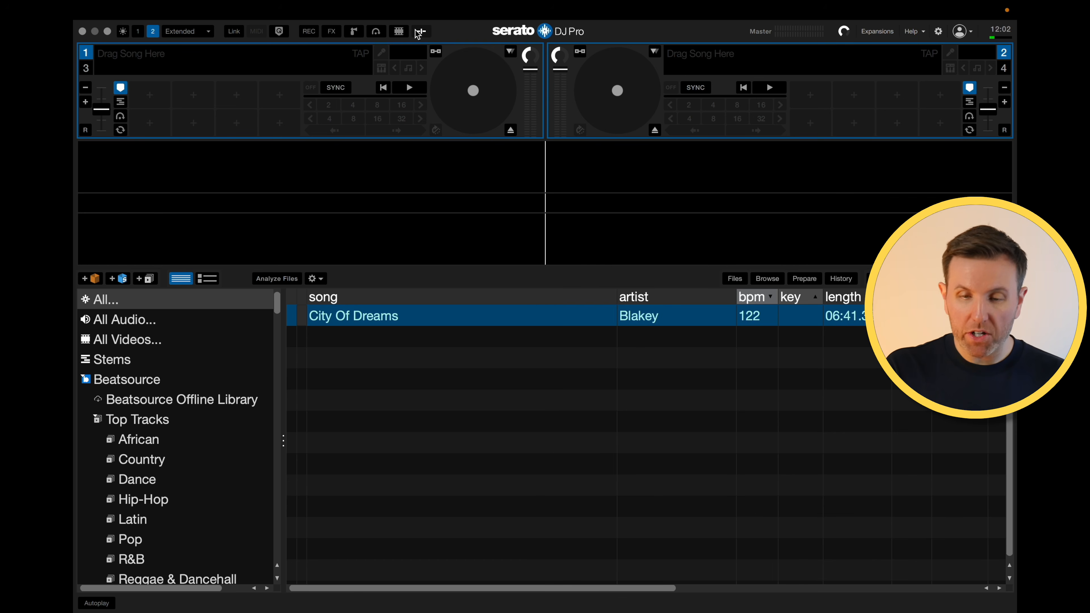
- Switch to Serato DJ Pro and open the Flip entry in the settings' Expansion Packs
click(938, 31)
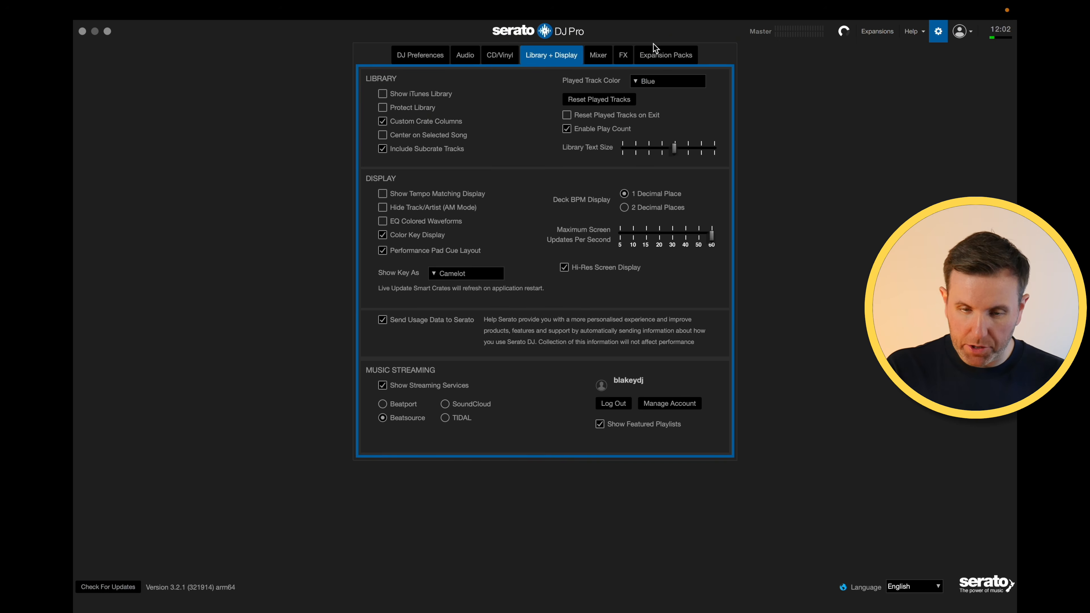
click(665, 55)
click(391, 160)
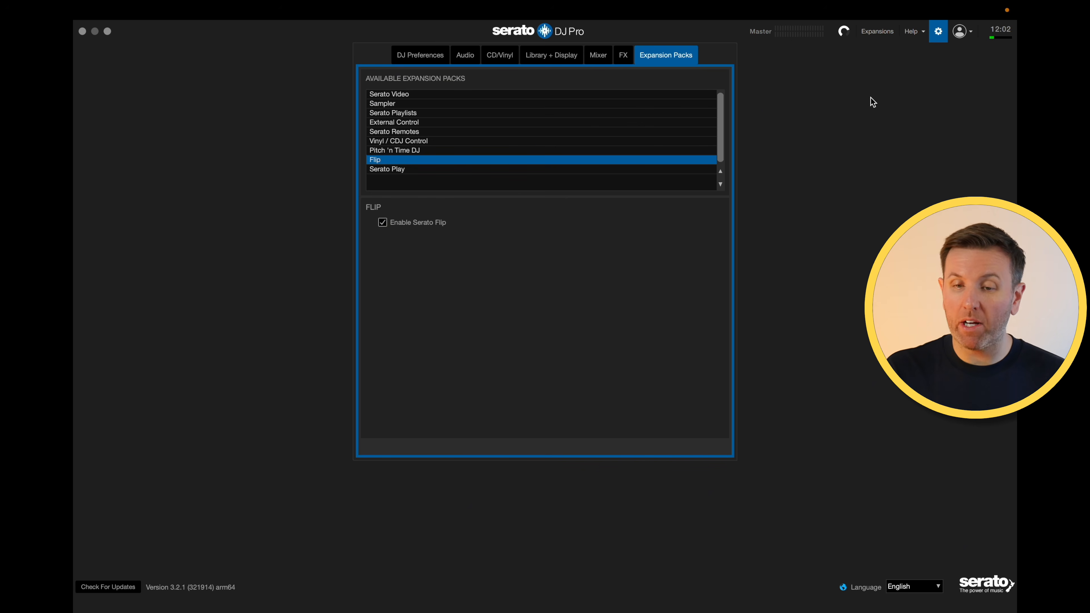
- Leave the settings, open the Flip panel and load City Of Dreams onto deck 1
click(937, 34)
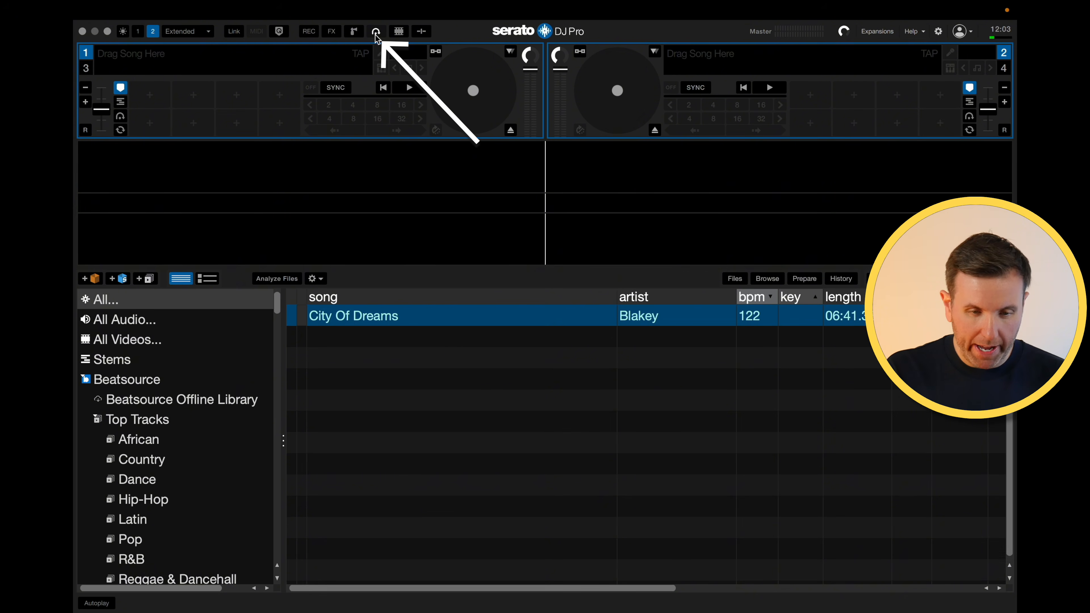
click(376, 34)
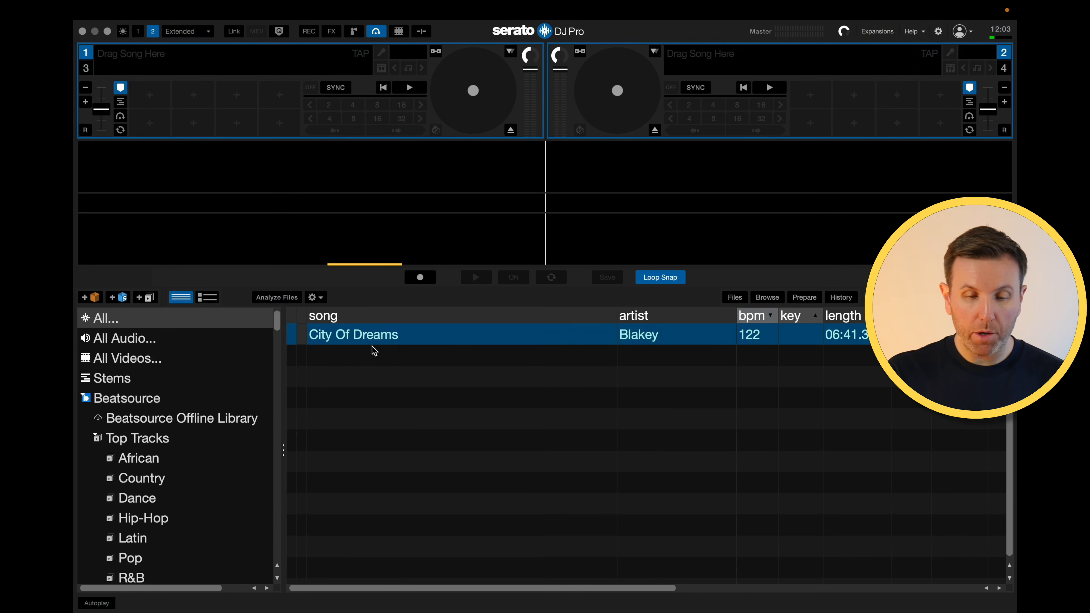
drag(388, 338, 326, 175)
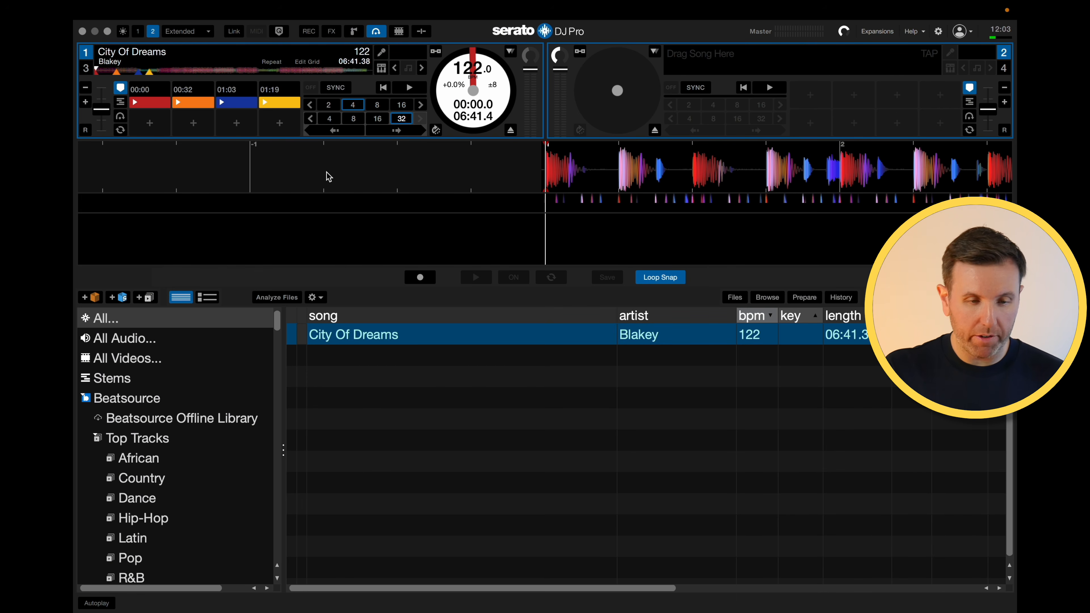
- Delete all existing hot cues on deck 1
click(209, 88)
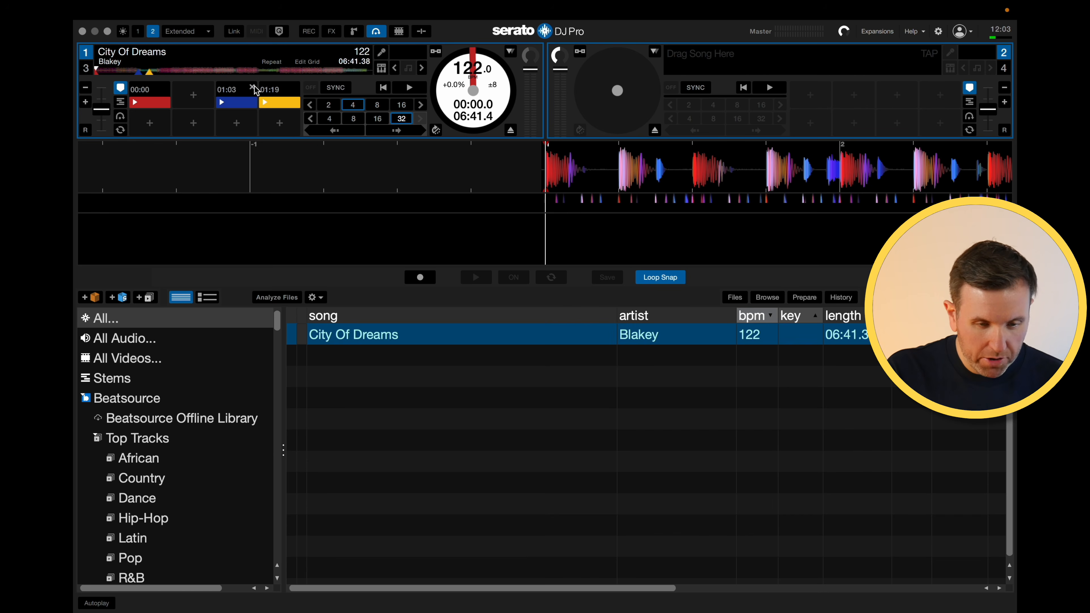
click(253, 88)
click(295, 88)
click(166, 89)
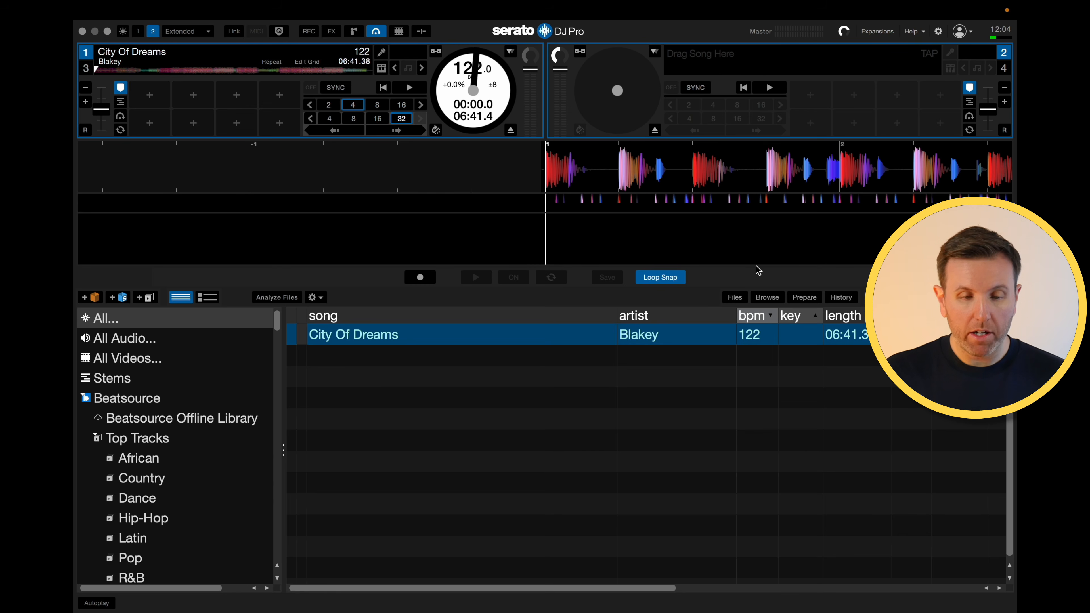
- Edit the beatgrid, slipping it to line up with the first downbeat, and save the grid
key(alt+space)
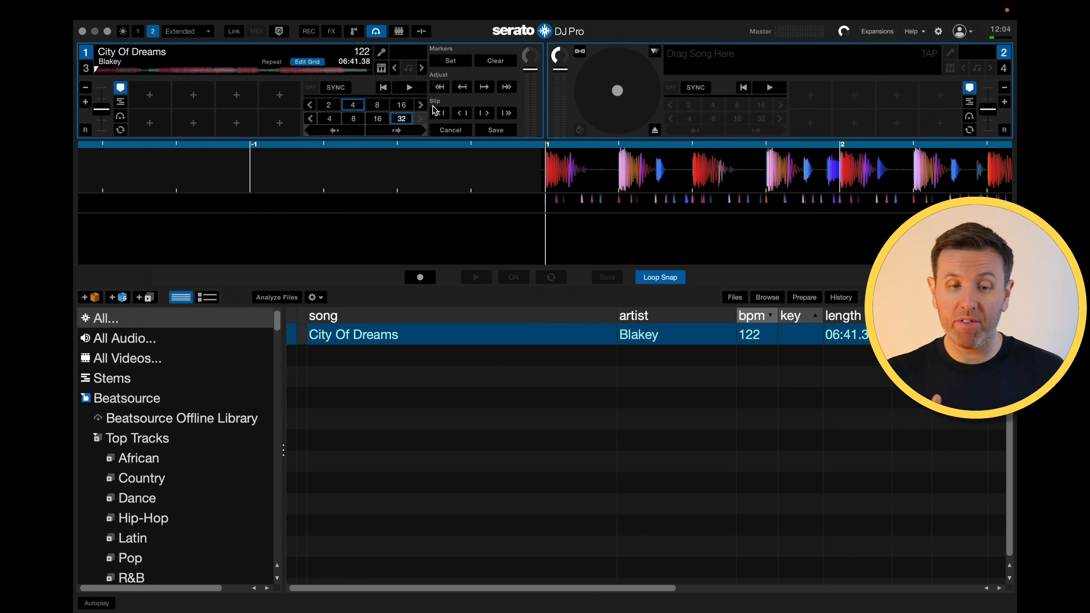
click(463, 116)
click(463, 116)
click(462, 116)
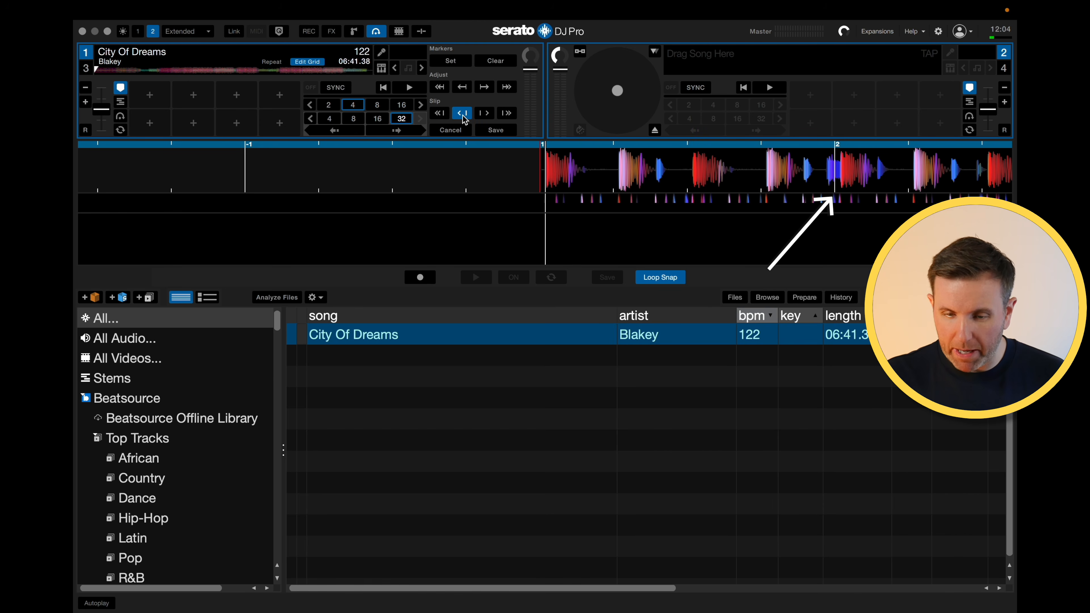
click(487, 113)
click(490, 114)
click(489, 115)
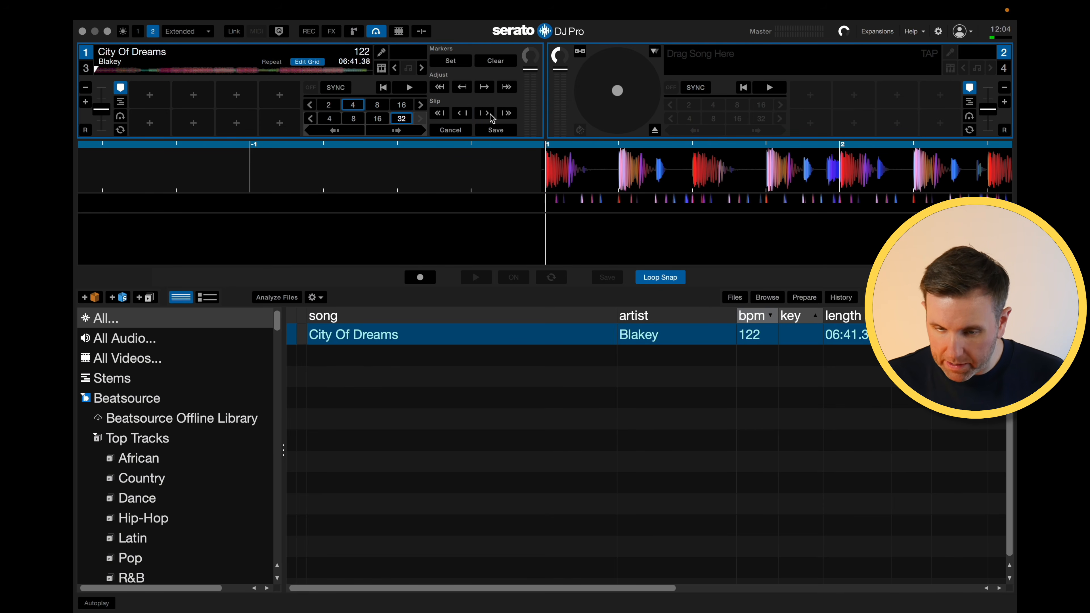
click(490, 115)
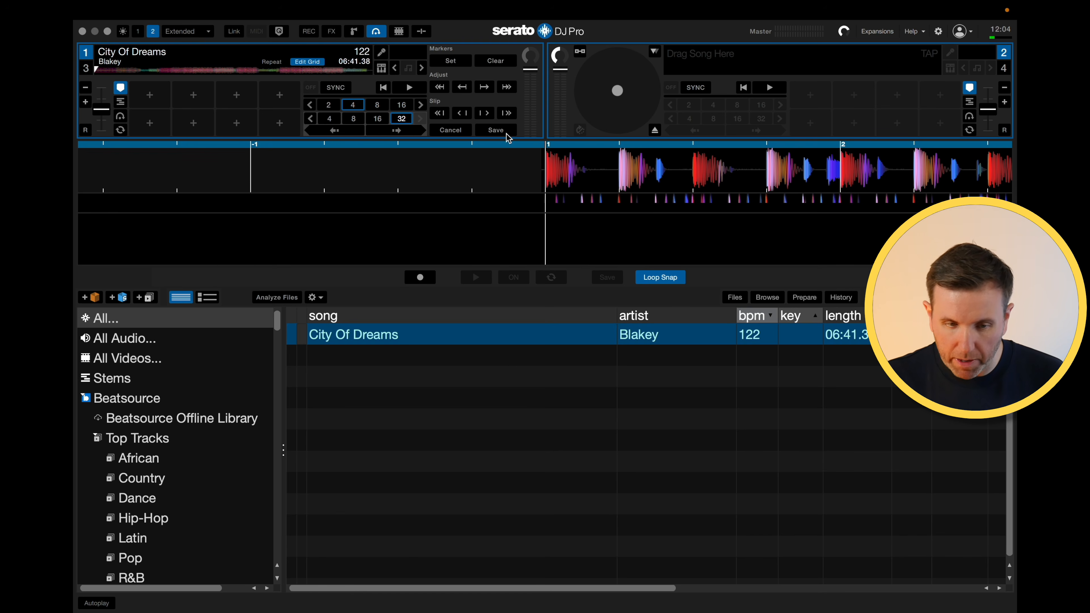
click(496, 130)
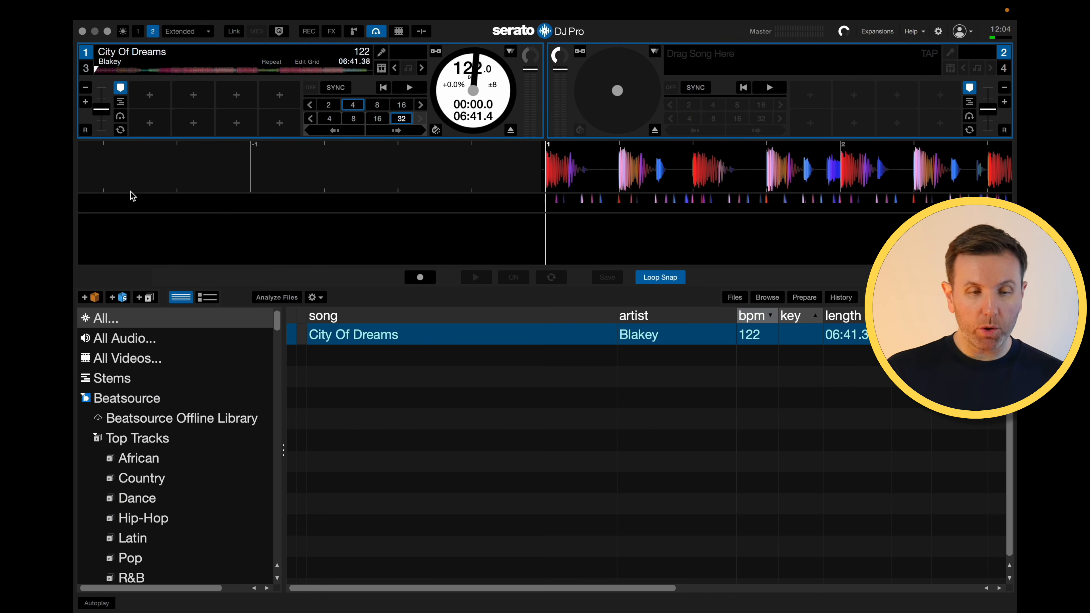
- Set hot cues at 00:00, 00:16, 00:32 and 00:47, beat-jumping 32 beats between each
click(143, 107)
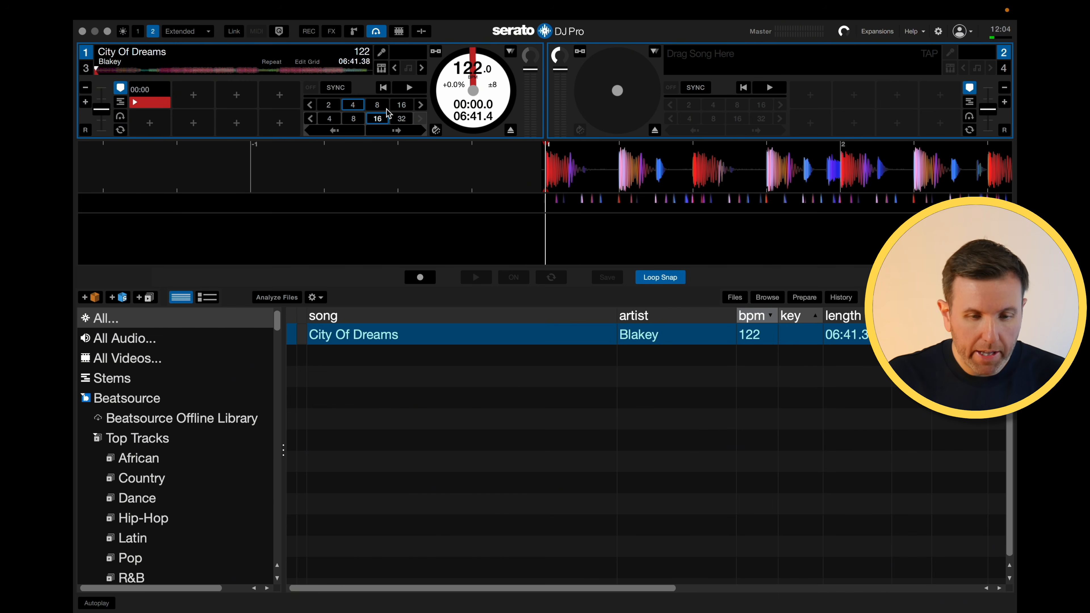
click(408, 131)
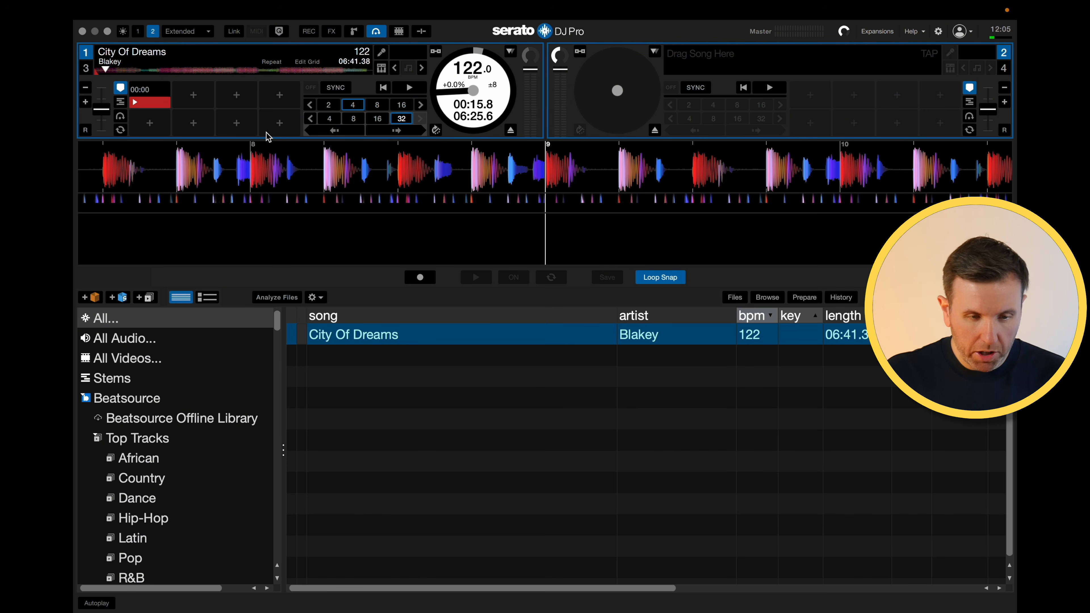
click(198, 105)
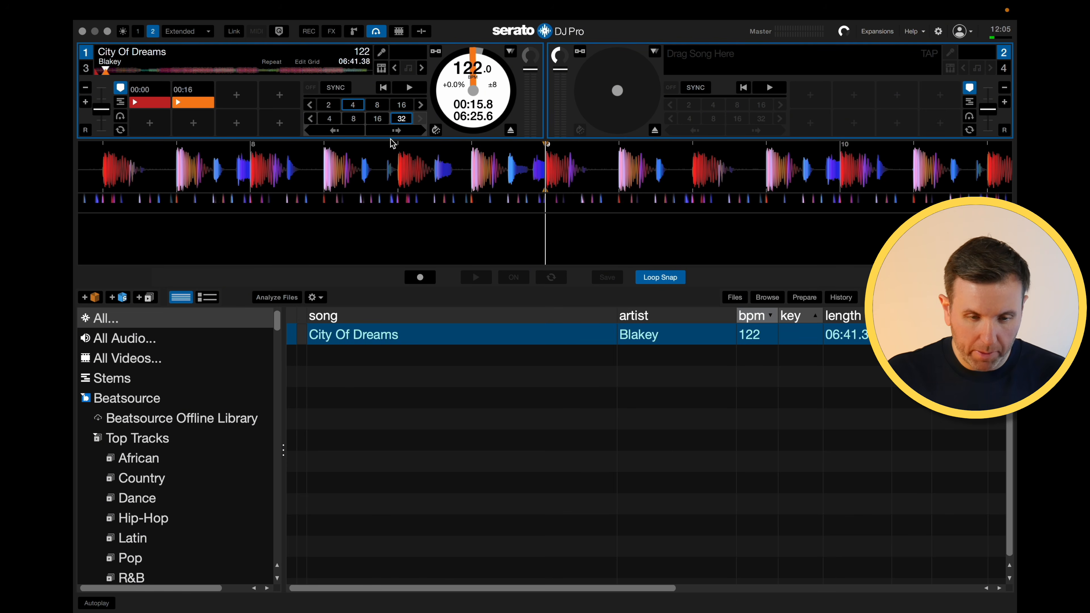
click(408, 132)
click(235, 104)
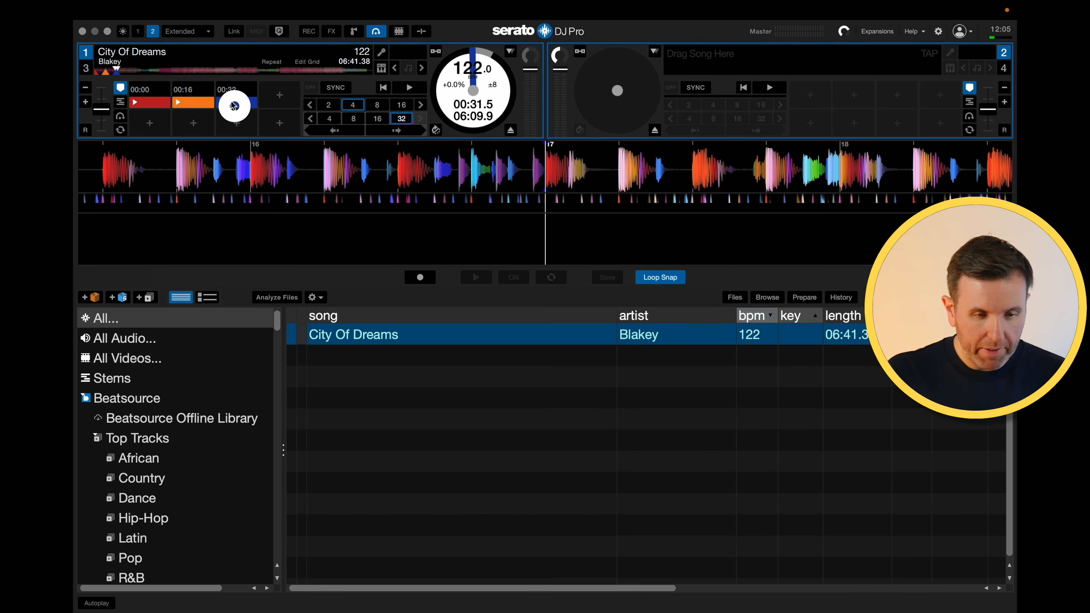
click(392, 131)
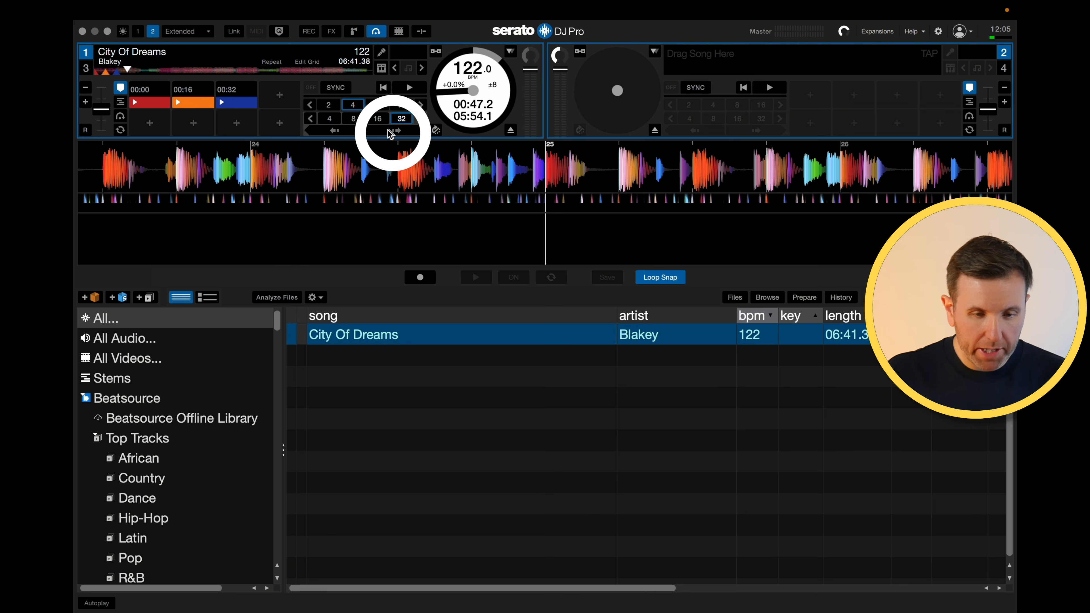
click(279, 103)
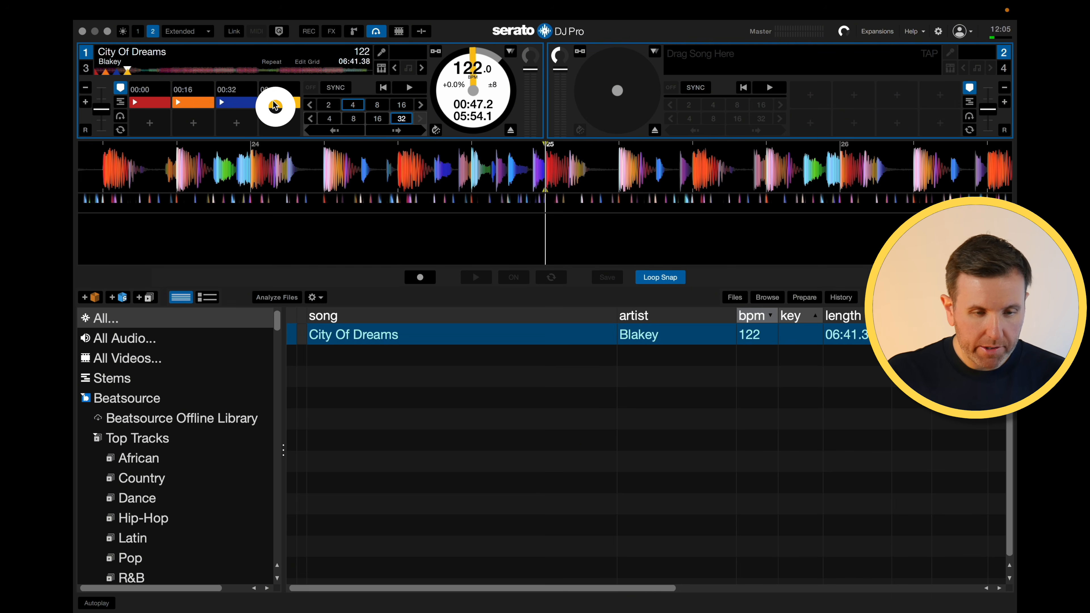
- Add hot cues at 01:03 and 01:19, beat-jumping 32 beats forward each time
click(390, 131)
click(159, 135)
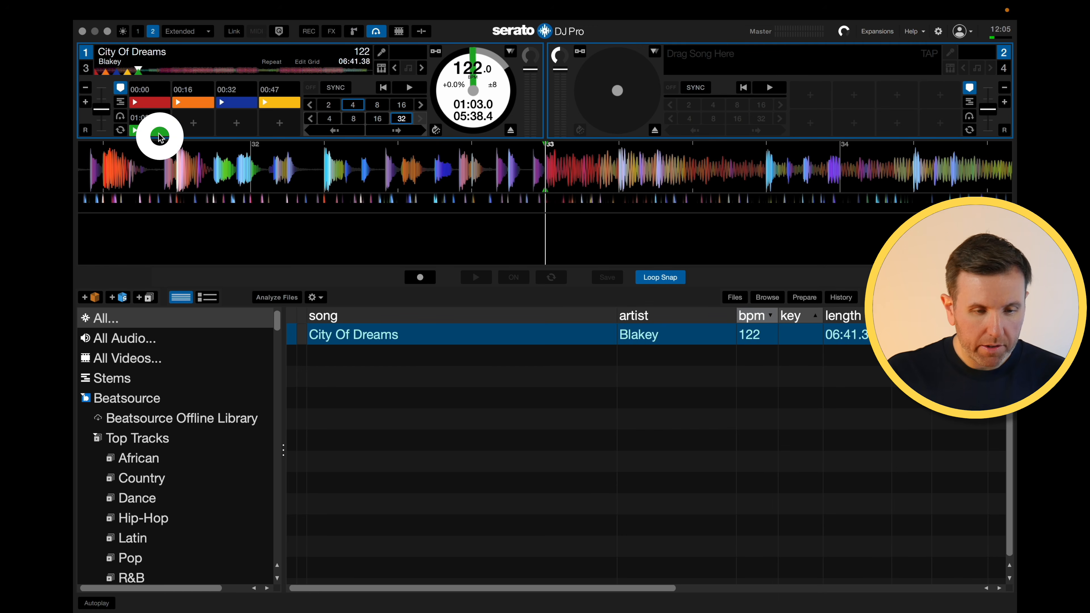
click(407, 131)
click(193, 123)
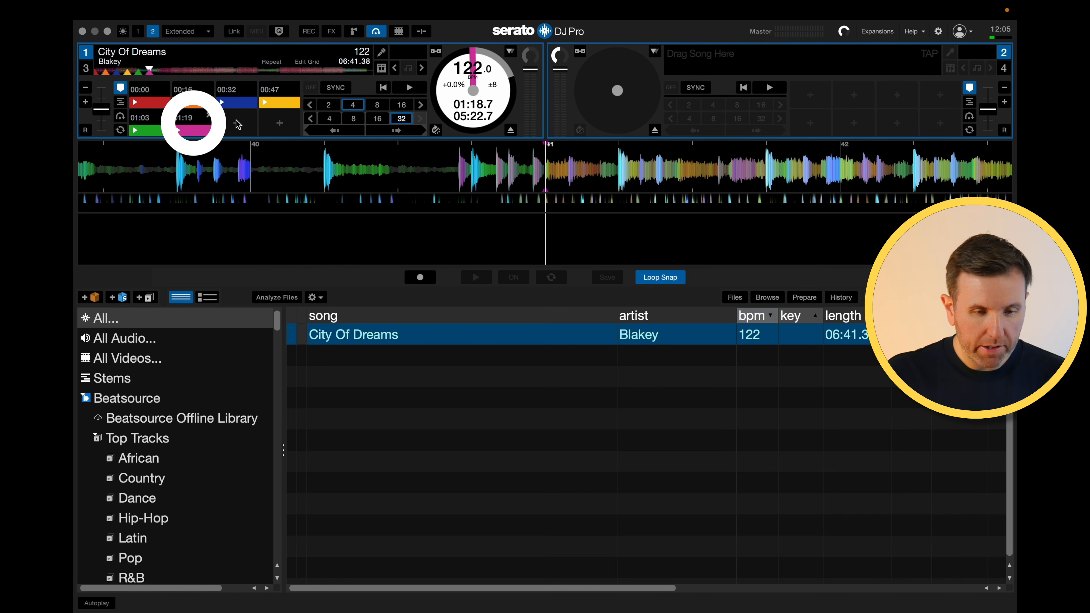
click(412, 132)
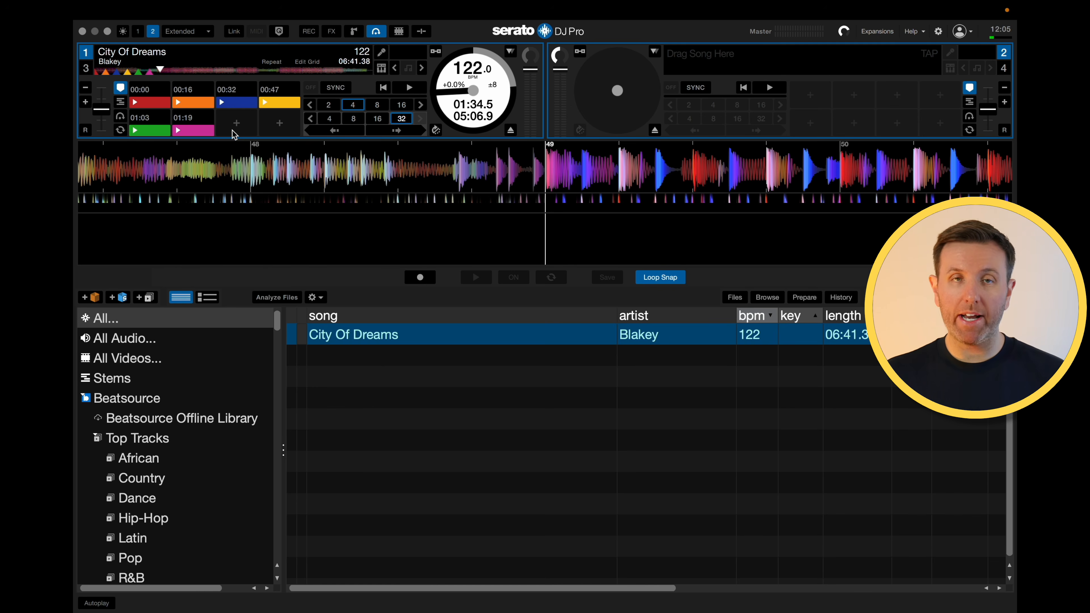
- Return to the track start, arm Flip recording with looping enabled and start playback
click(279, 33)
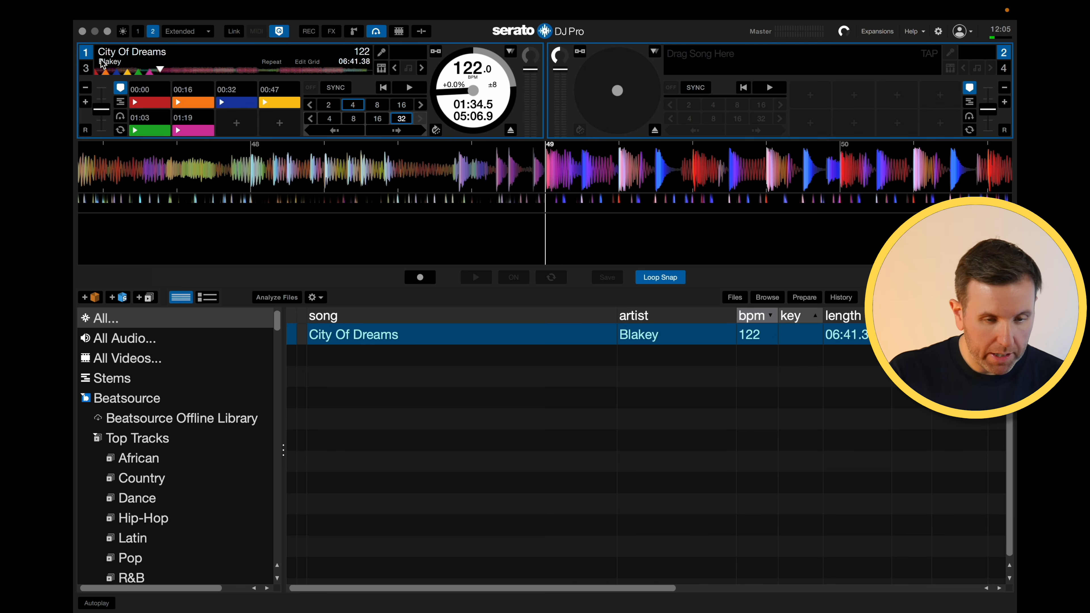
drag(107, 70, 74, 70)
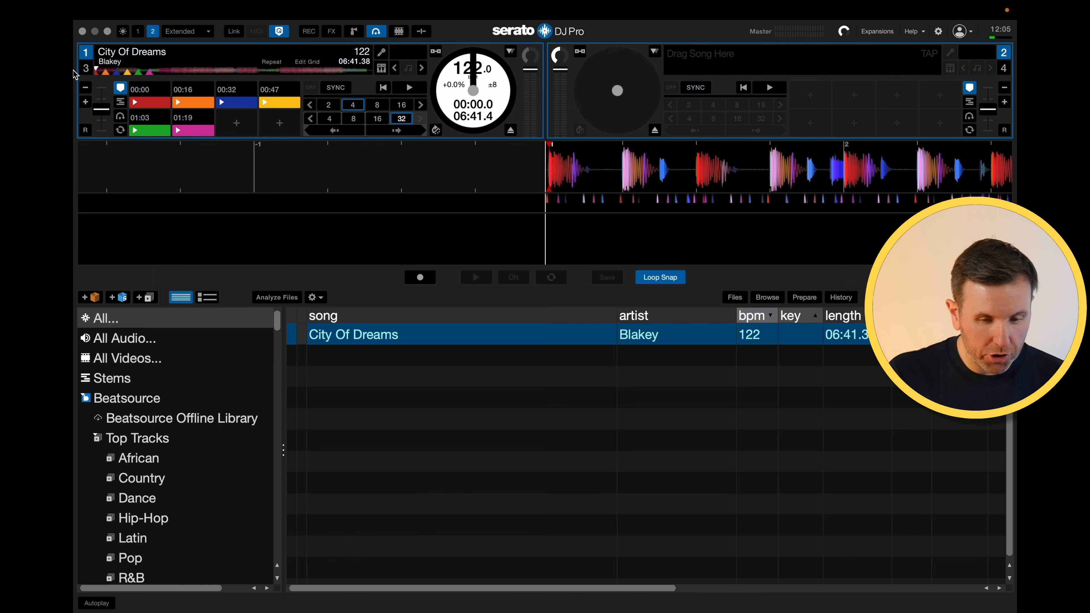
click(425, 279)
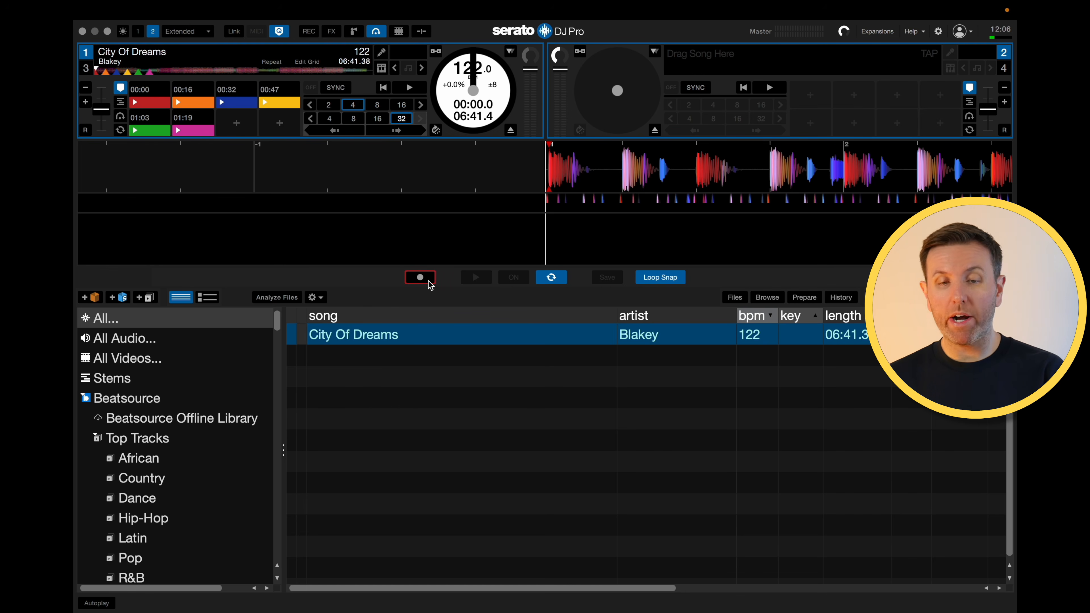
click(557, 280)
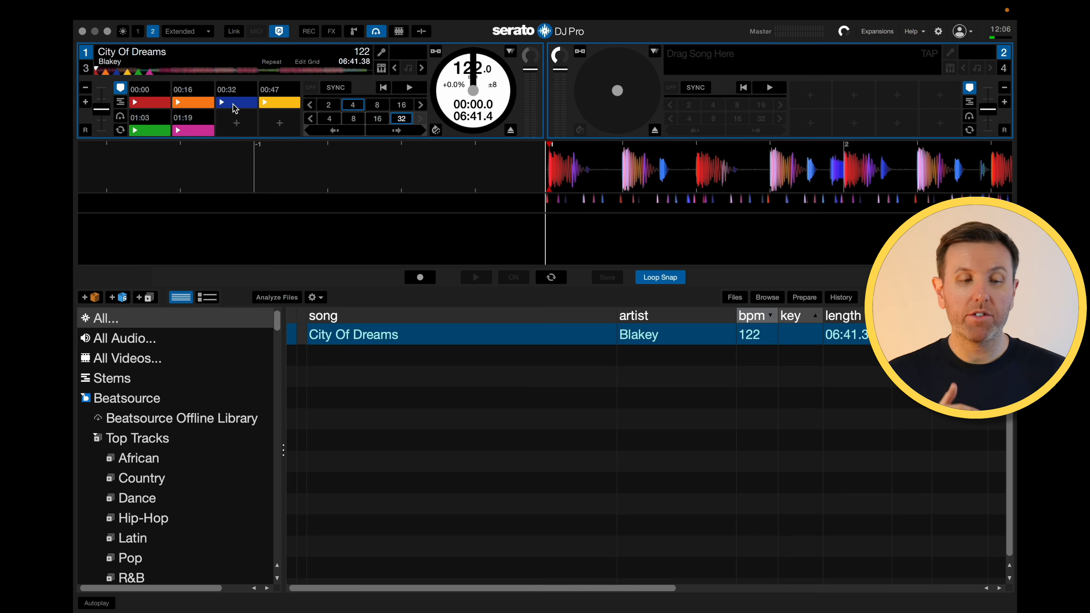
key(space)
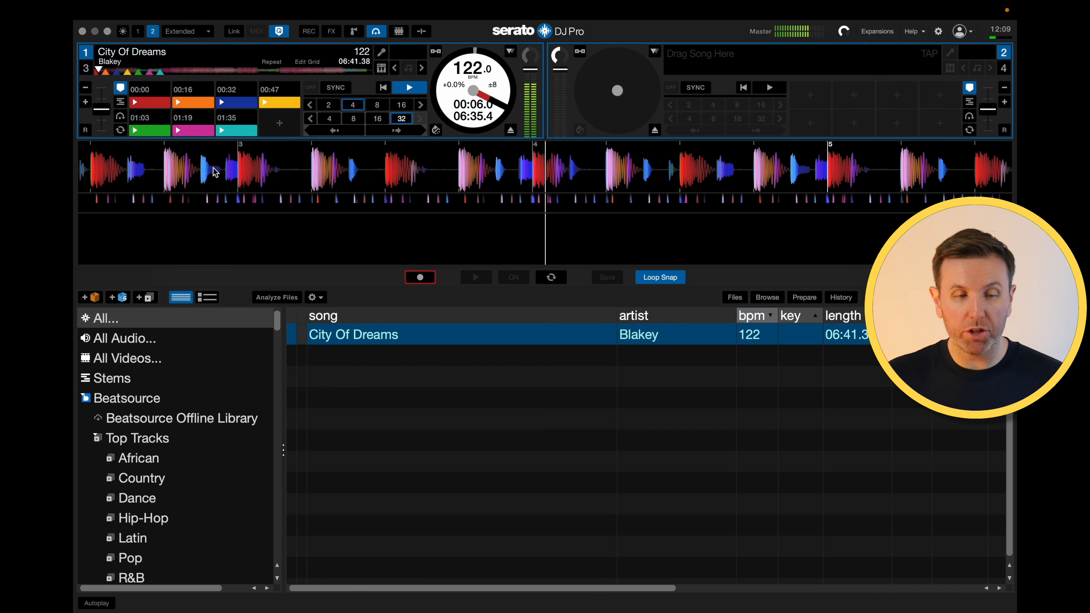
- Record a Flip by triggering the 00:32, 01:03, 01:19 and 01:35 hot cues, then stop and save it
click(223, 103)
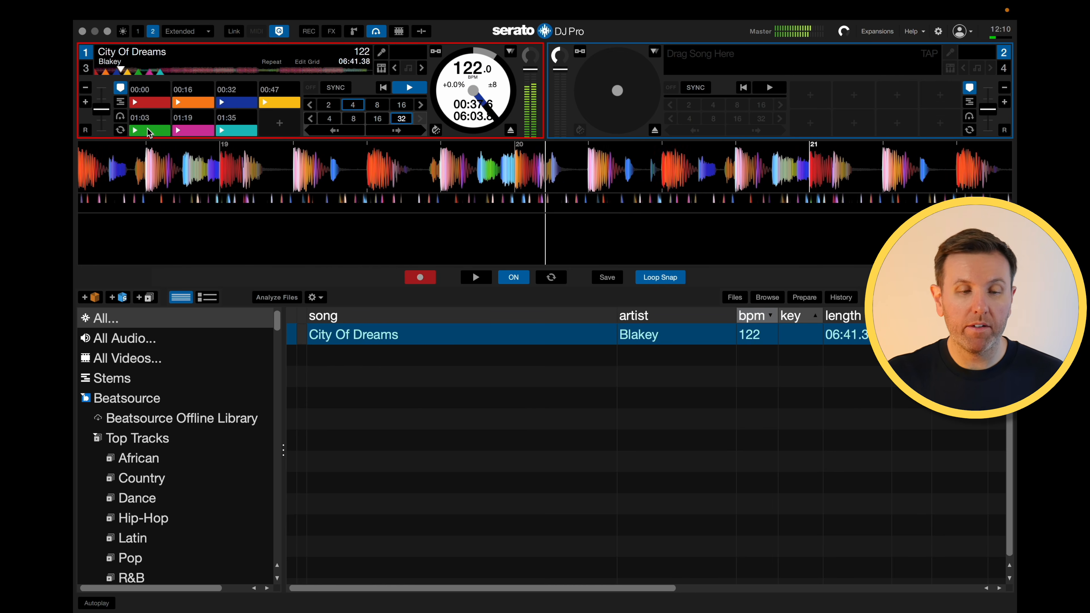
click(140, 131)
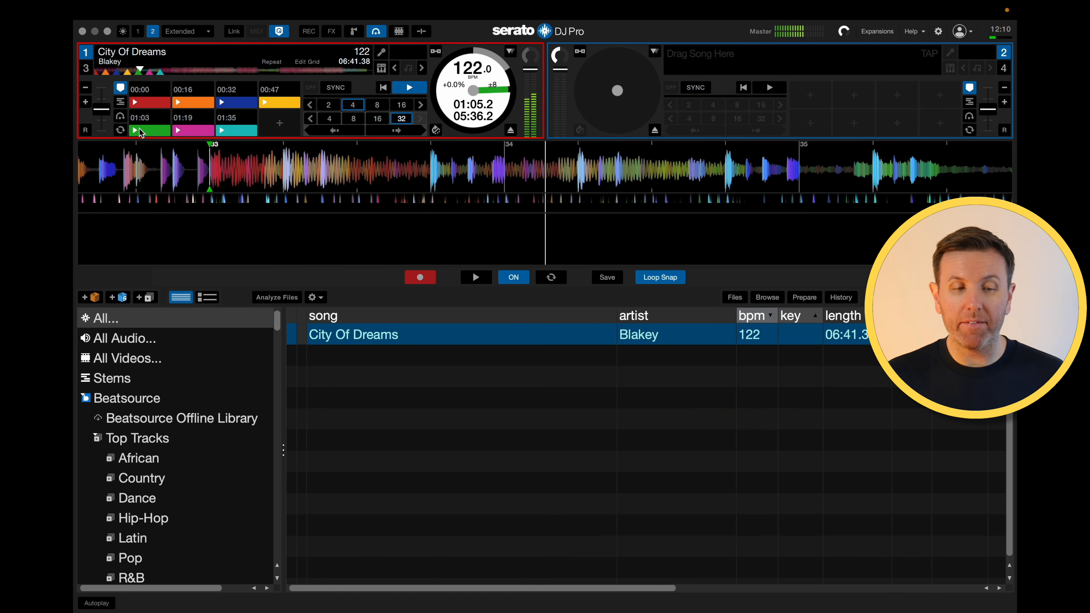
click(189, 131)
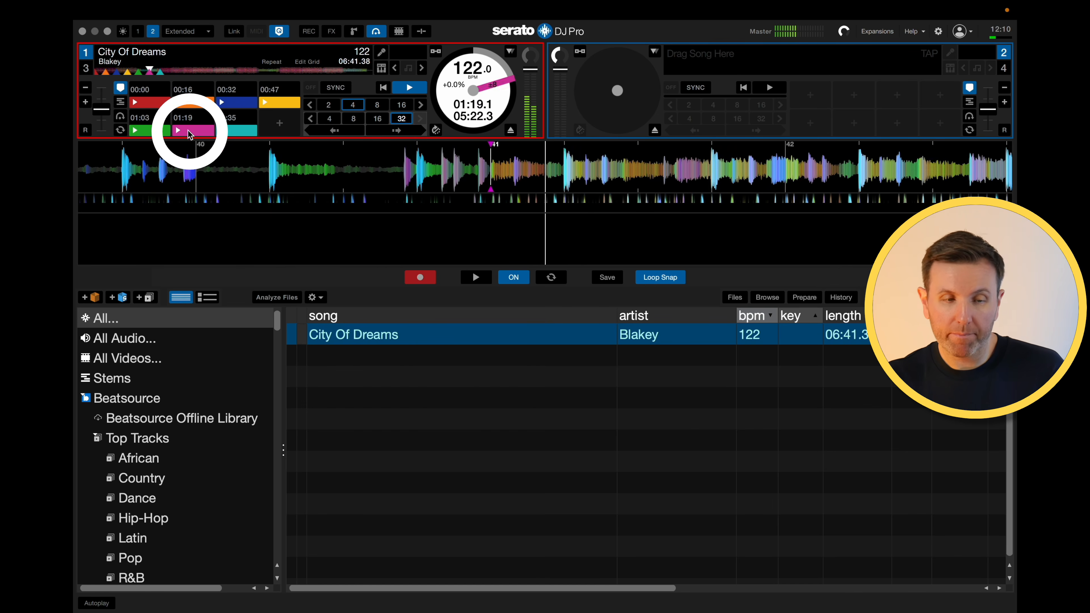
click(220, 129)
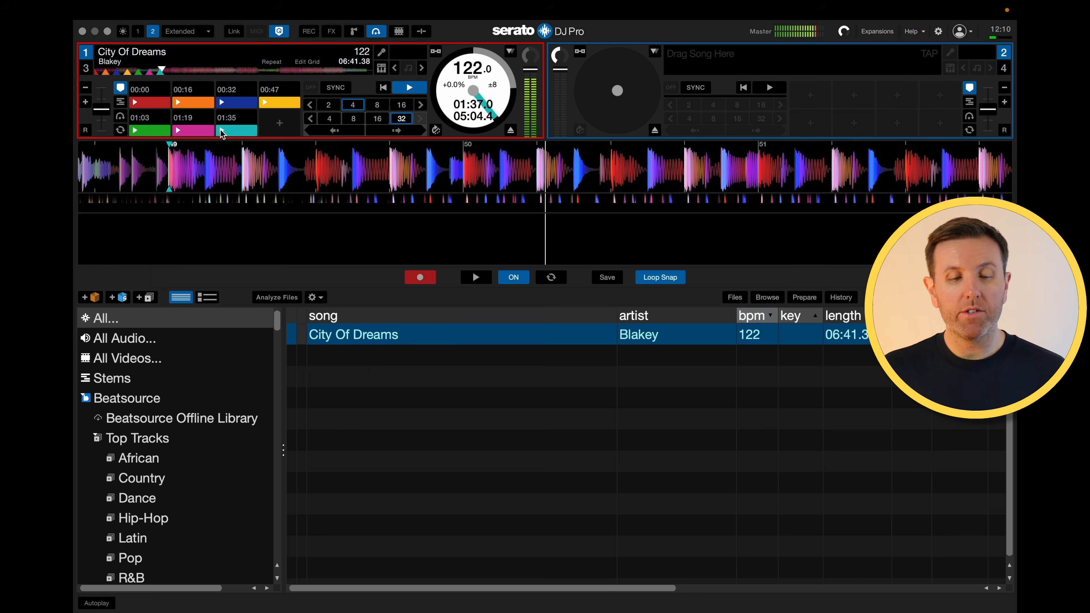
click(413, 282)
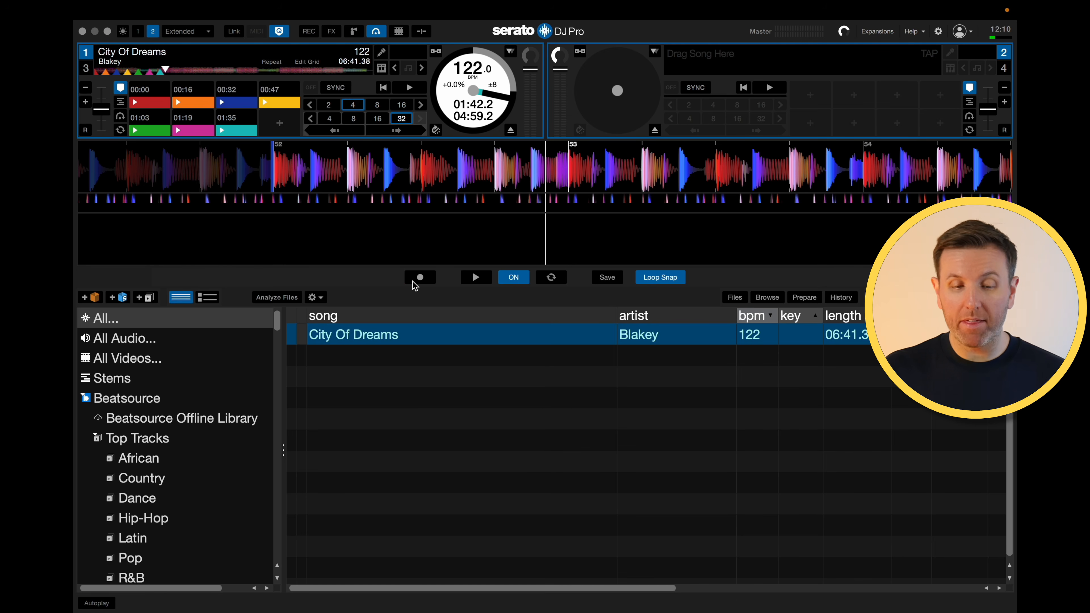
click(607, 278)
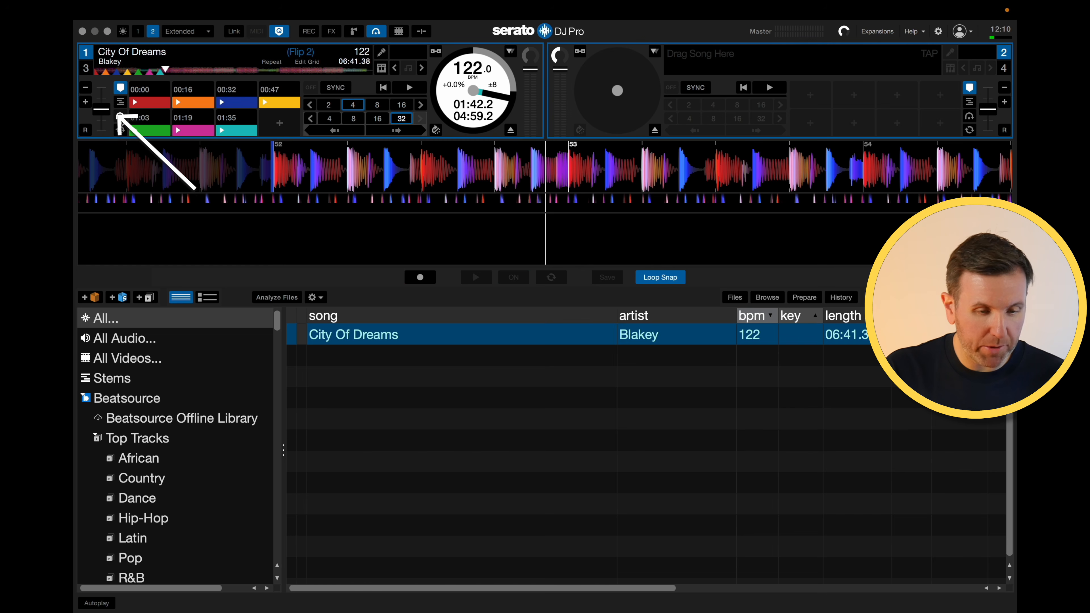
- Open the deck's Flip list and rename the new Flip as short2
click(121, 117)
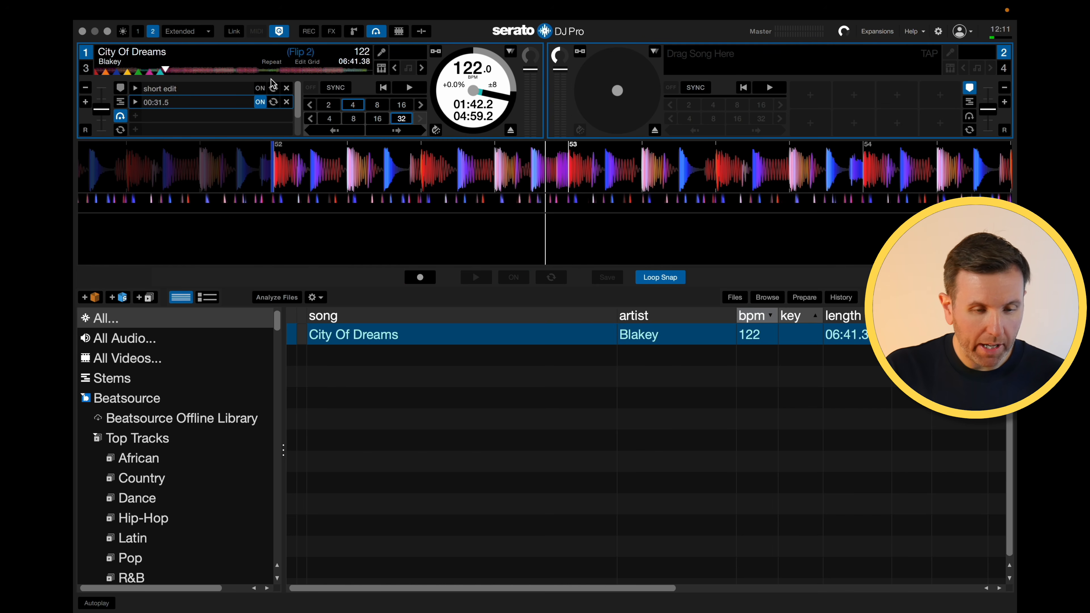
double_click(164, 107)
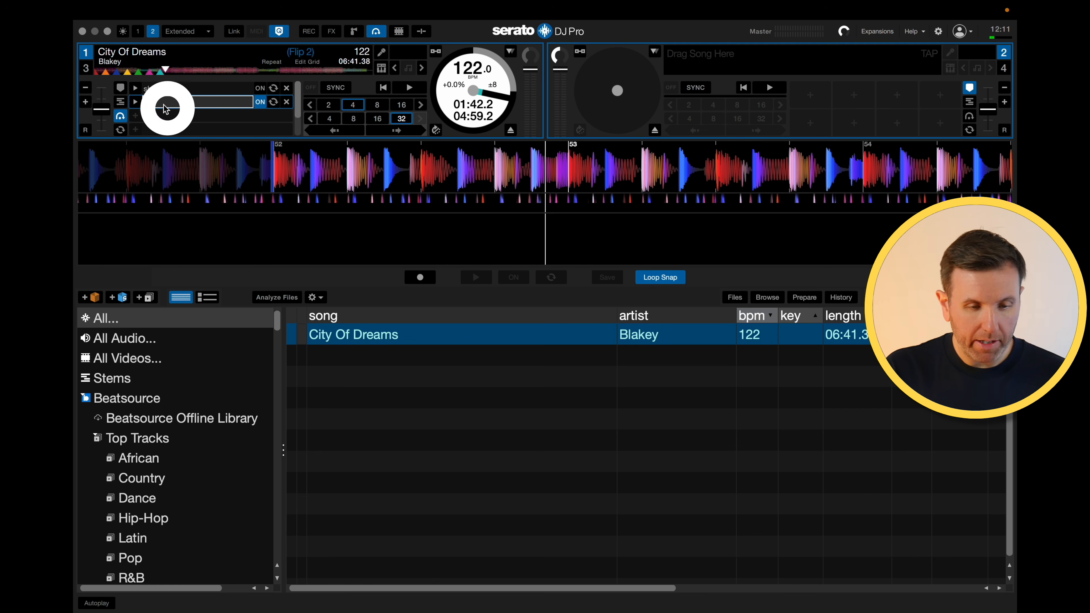
text(short ed)
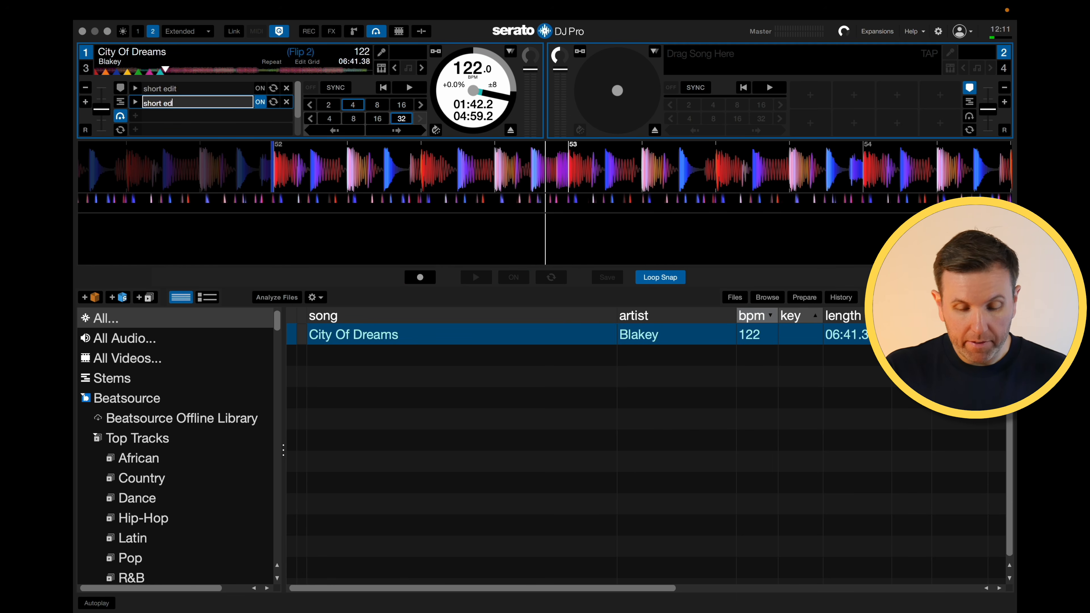
text(it)
key(BackSpace)
key(BackSpace)
key(BackSpace)
key(BackSpace)
key(BackSpace)
text(2)
key(Return)
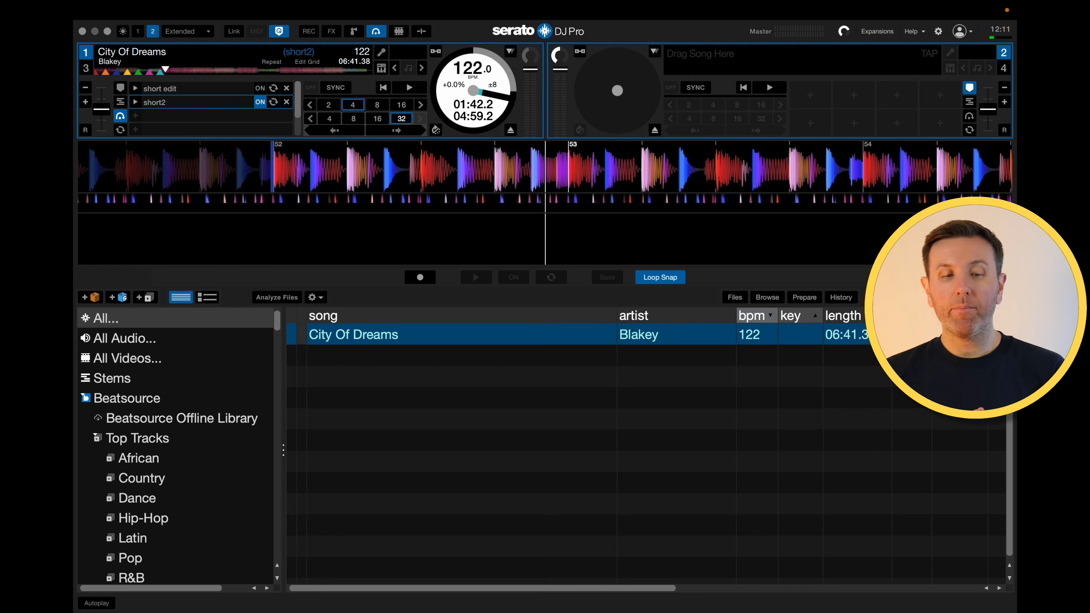
- Reload City Of Dreams onto deck 1 and play it with the short2 Flip enabled
click(510, 130)
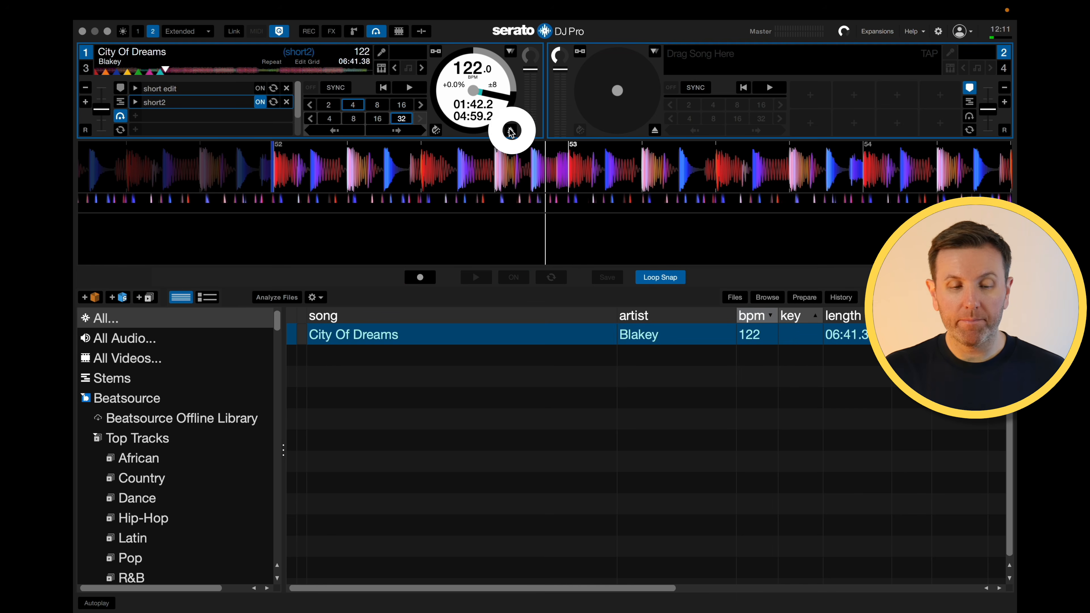
drag(364, 334, 339, 166)
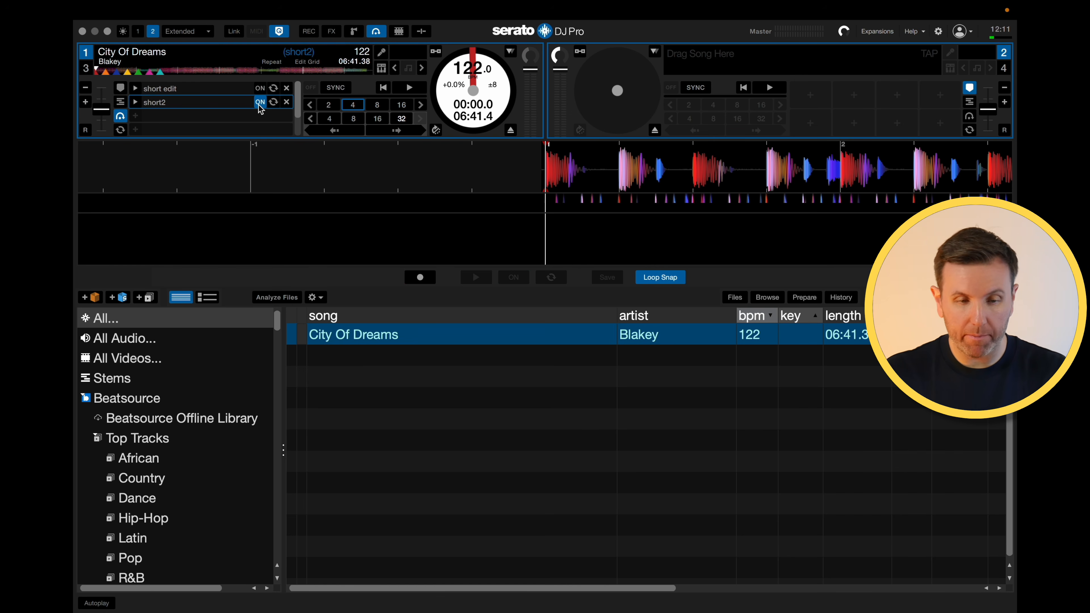
key(space)
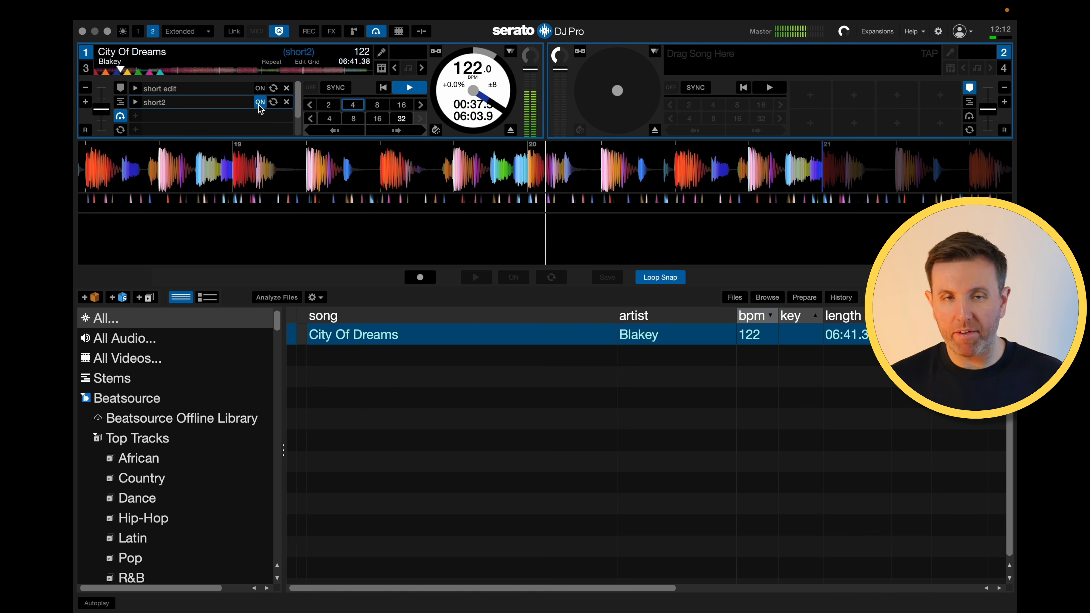
click(260, 101)
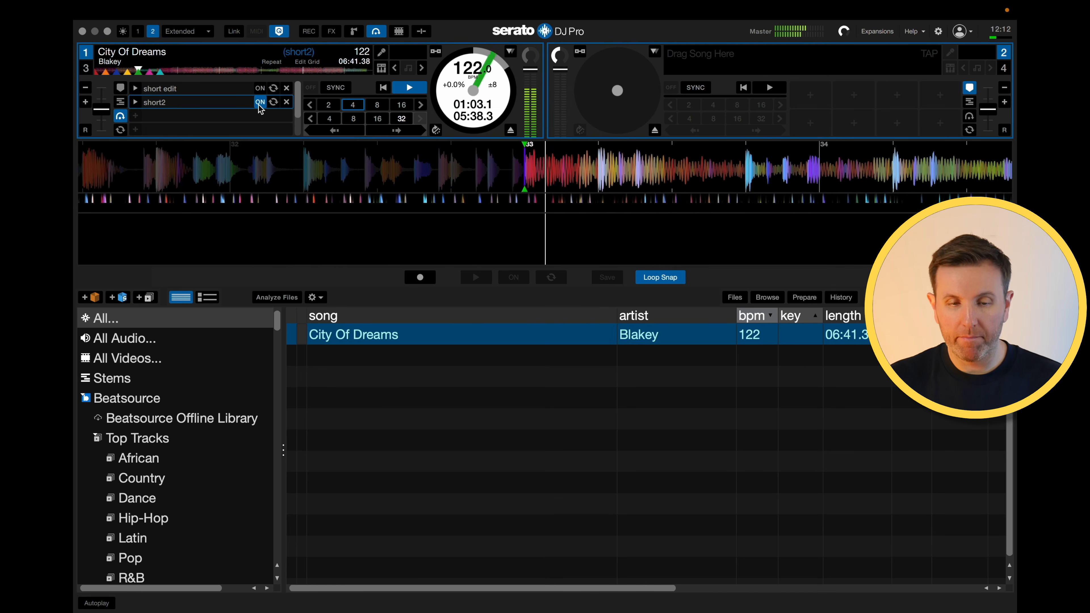